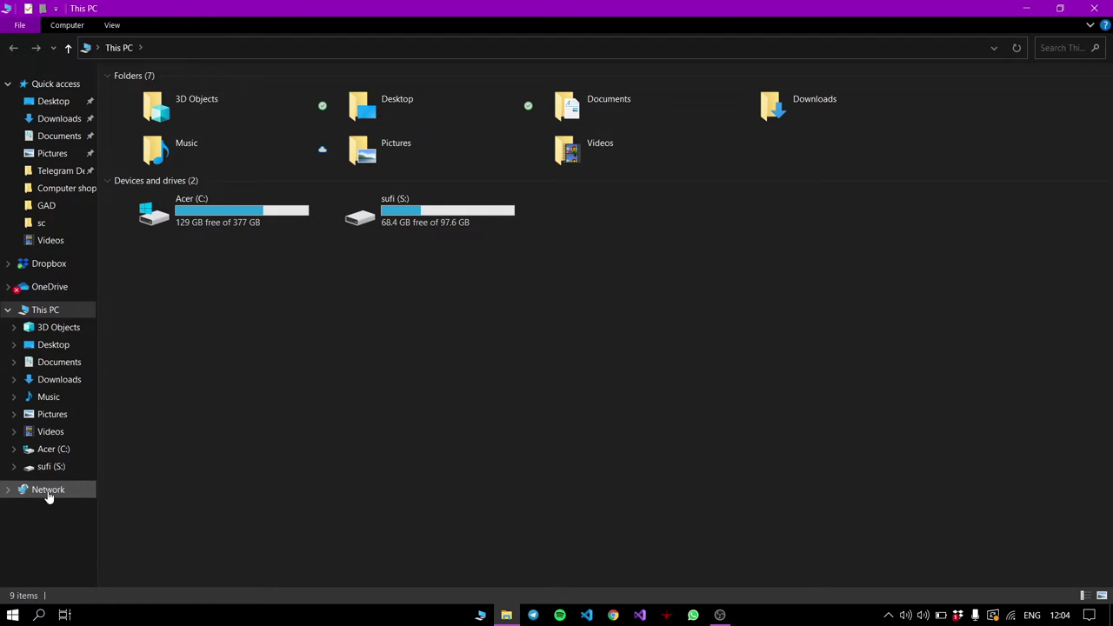
# Step: In advanced sharing settings, enable network discovery and file/printer sharing, disable password protection, and save
pyautogui.rightClick(51, 492)
pyautogui.click(93, 479)
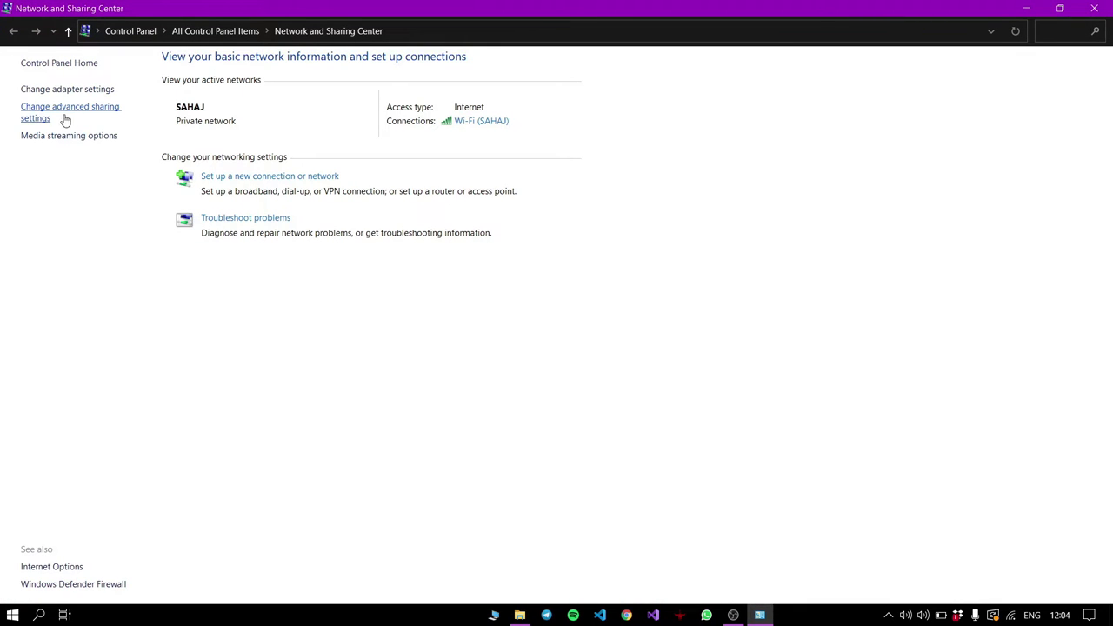
pyautogui.click(39, 113)
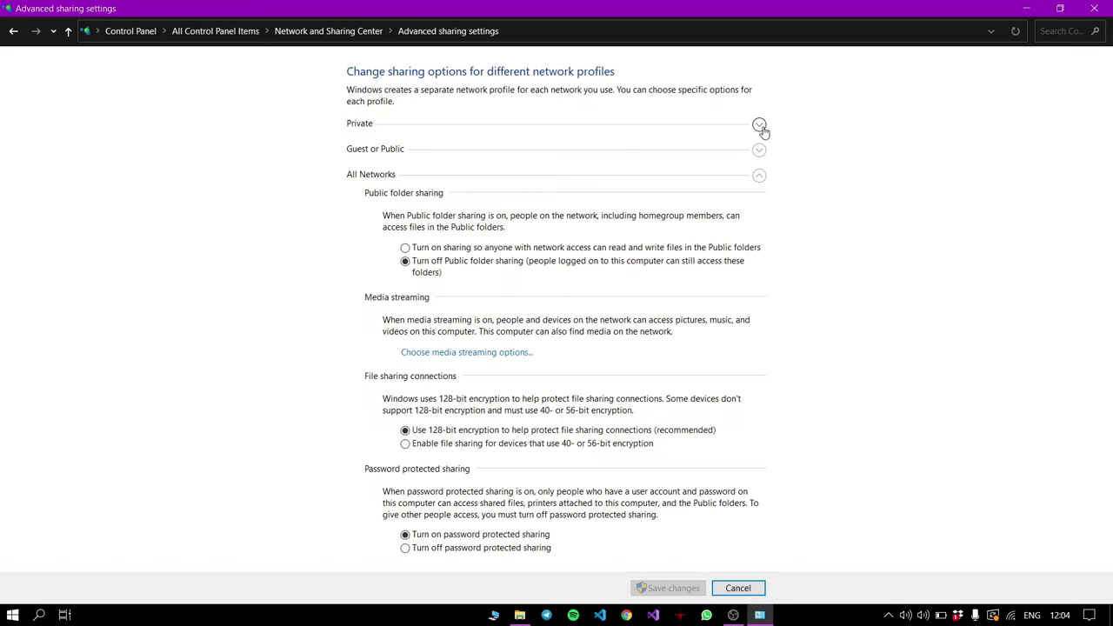
pyautogui.click(759, 125)
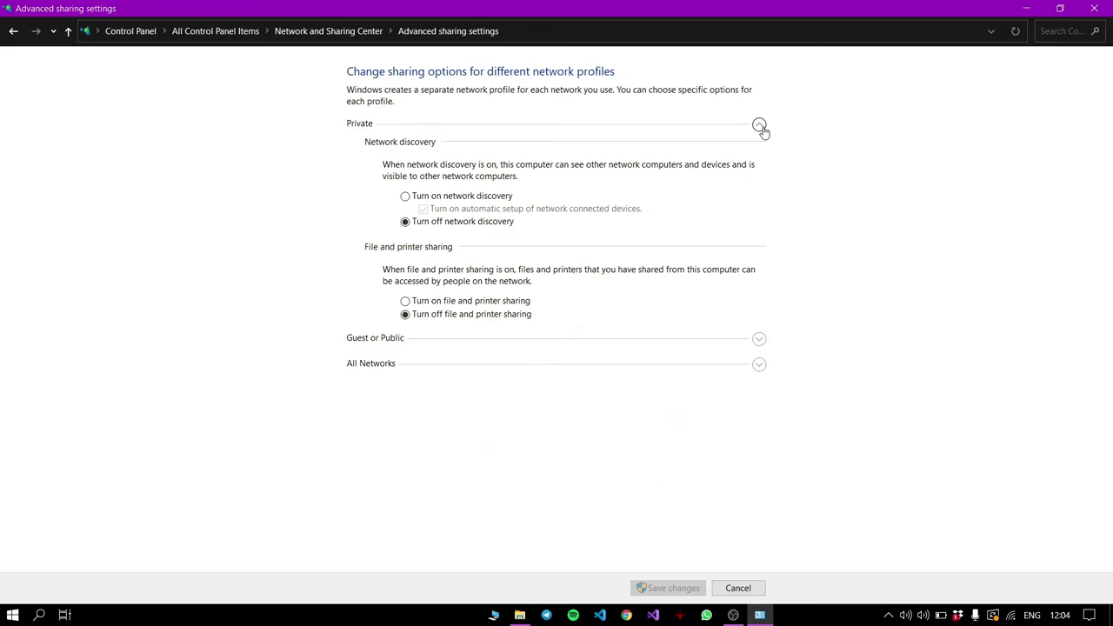
pyautogui.click(407, 196)
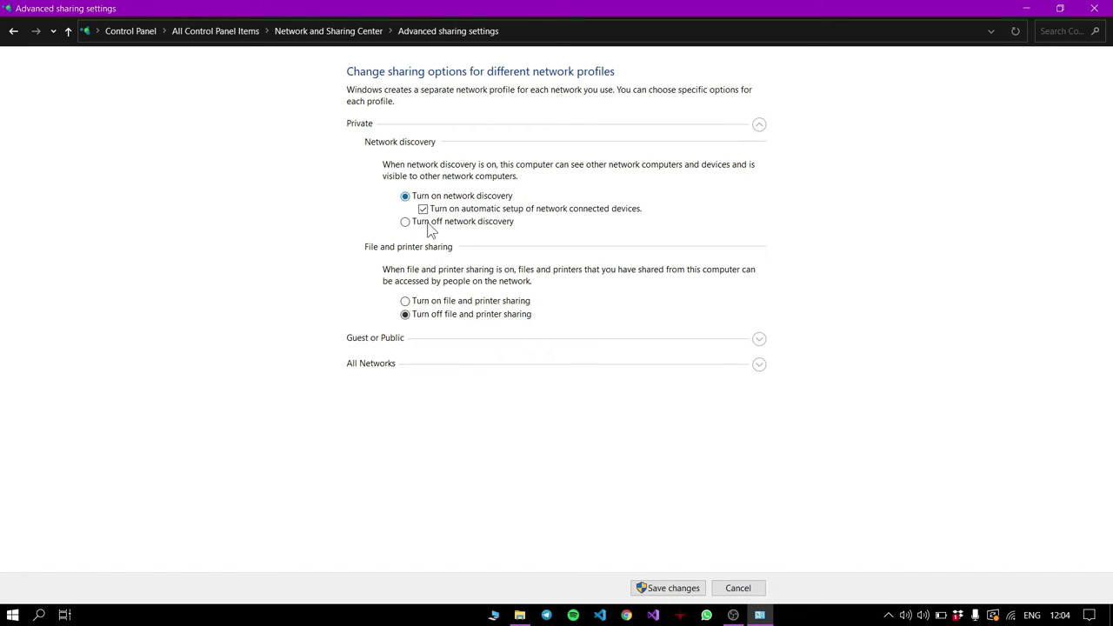
pyautogui.click(407, 301)
pyautogui.click(761, 340)
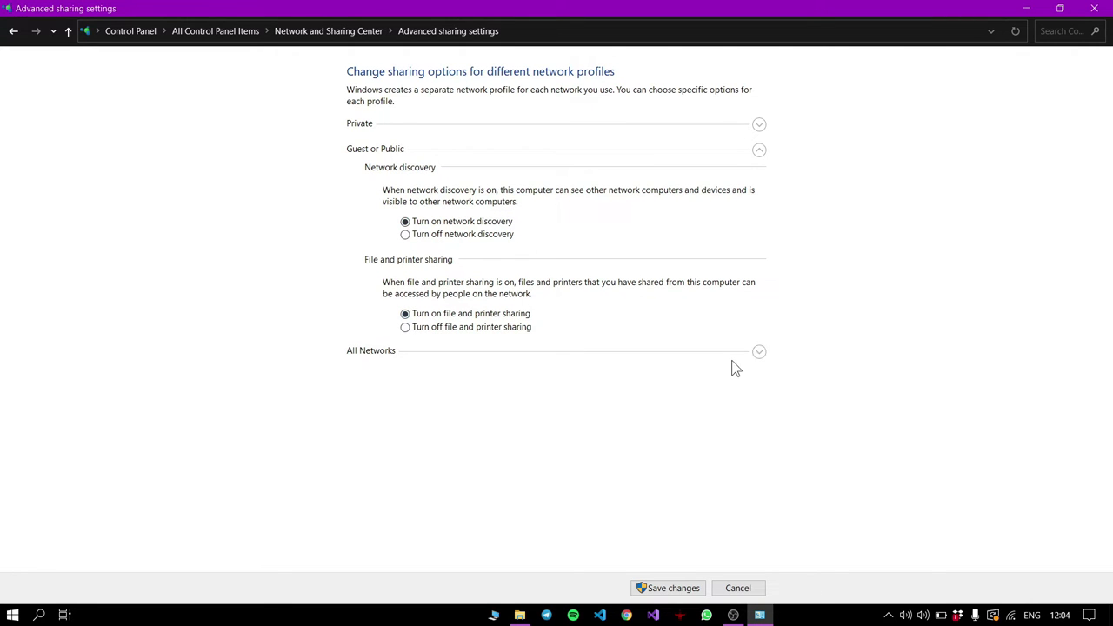
pyautogui.click(759, 354)
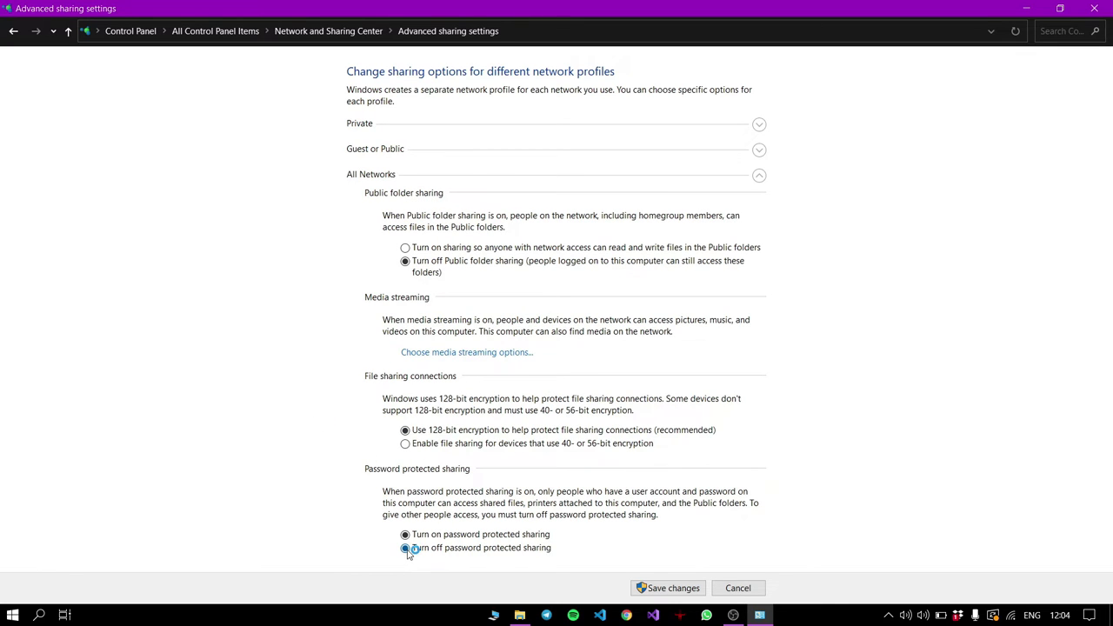
pyautogui.click(658, 592)
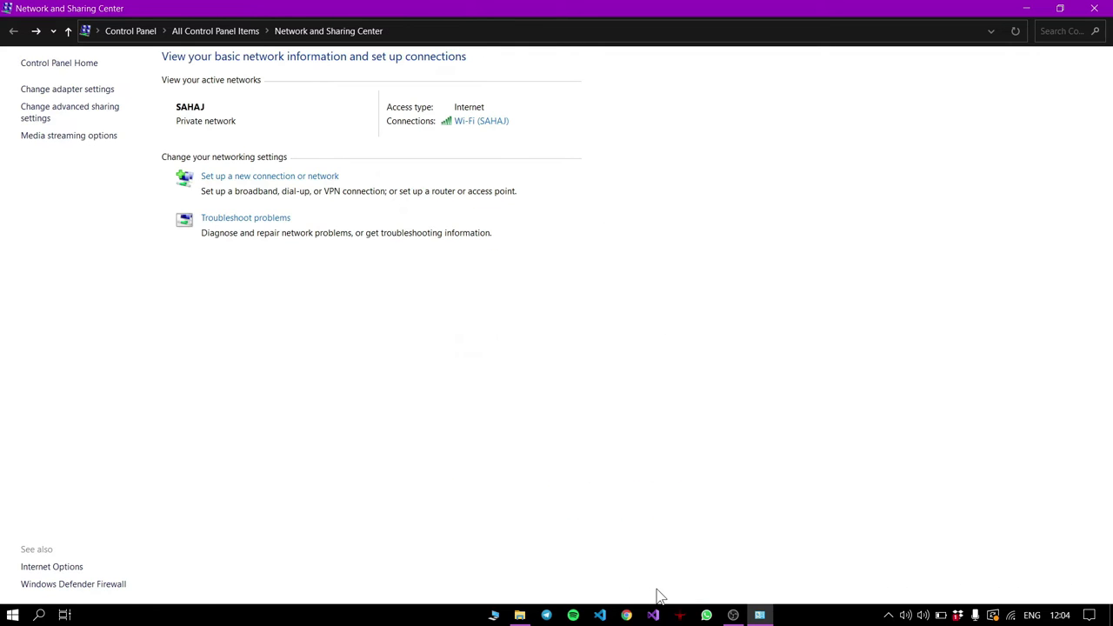
# Step: Open the Sharing tab of the 'test file' folder's properties on the S: drive
pyautogui.click(1106, 8)
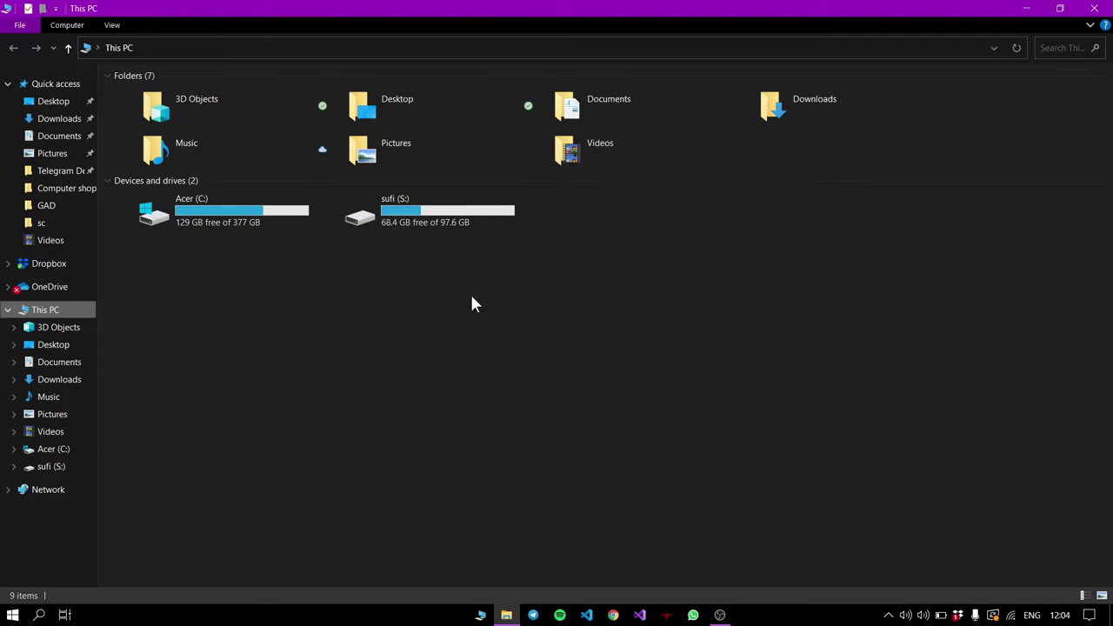
pyautogui.doubleClick(429, 223)
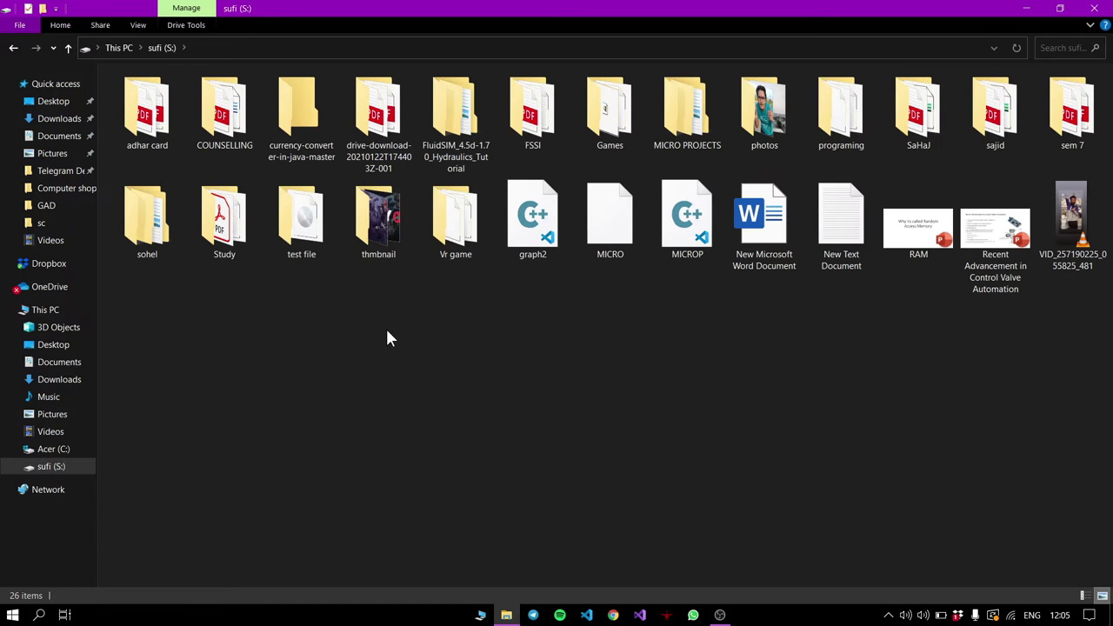
pyautogui.rightClick(298, 228)
pyautogui.click(356, 592)
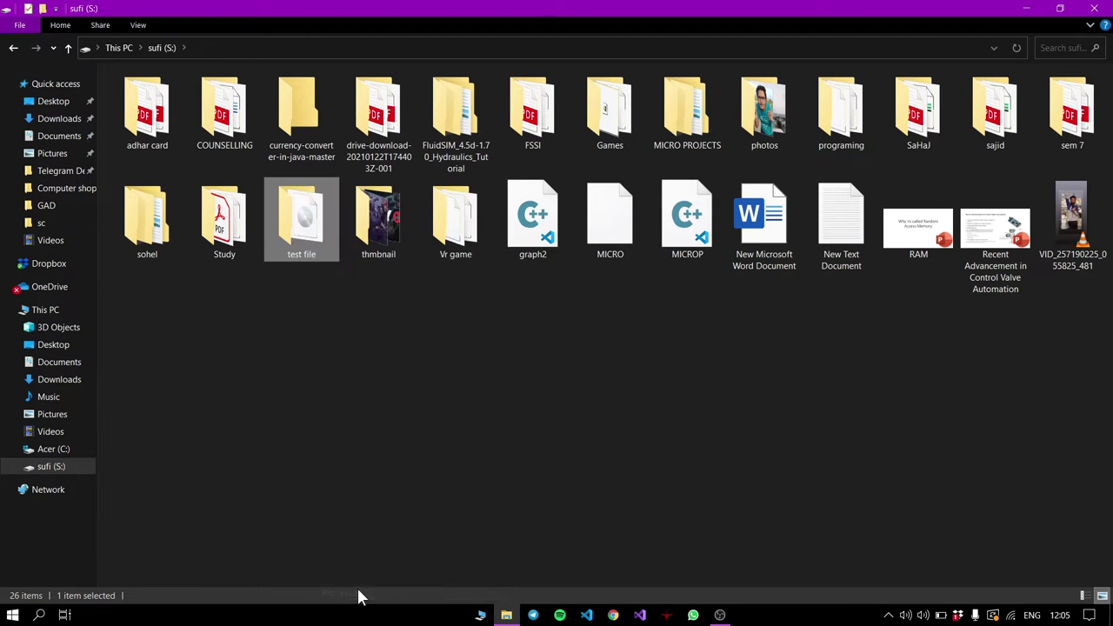
pyautogui.click(365, 261)
# Step: Share 'test file' with Everyone at Read/Write and confirm
pyautogui.click(353, 357)
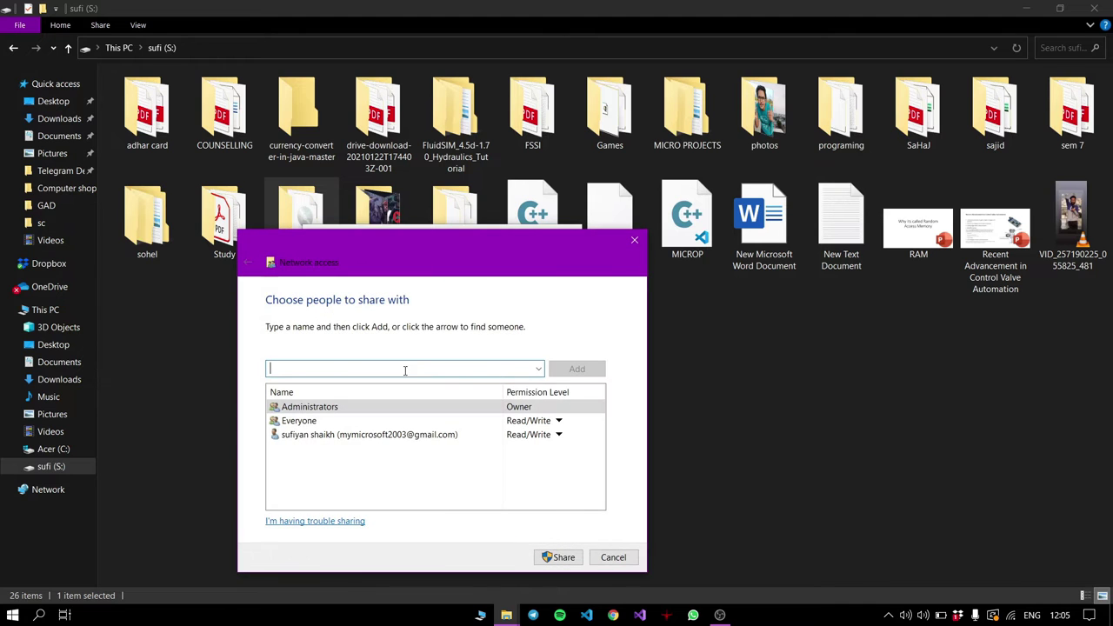
pyautogui.click(539, 369)
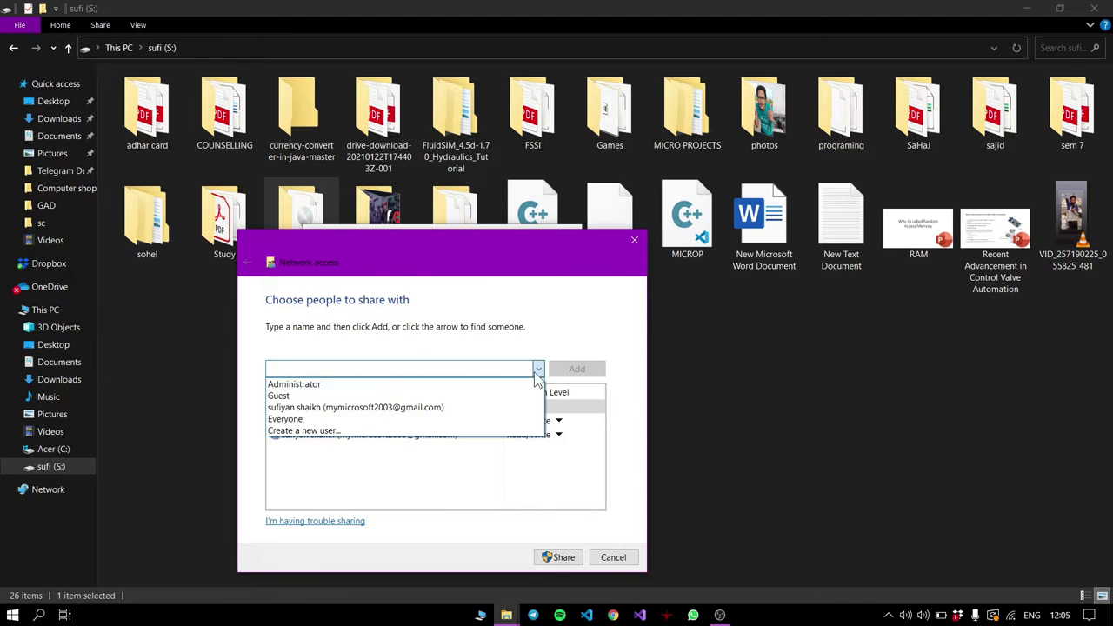
pyautogui.click(430, 420)
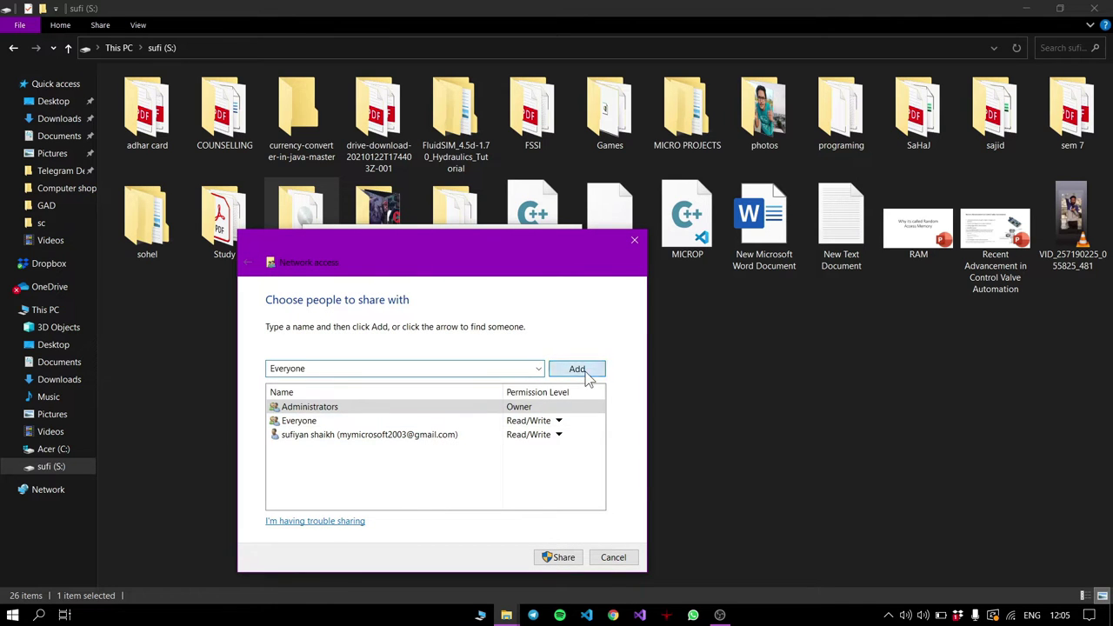
pyautogui.click(576, 368)
pyautogui.click(575, 423)
pyautogui.click(562, 424)
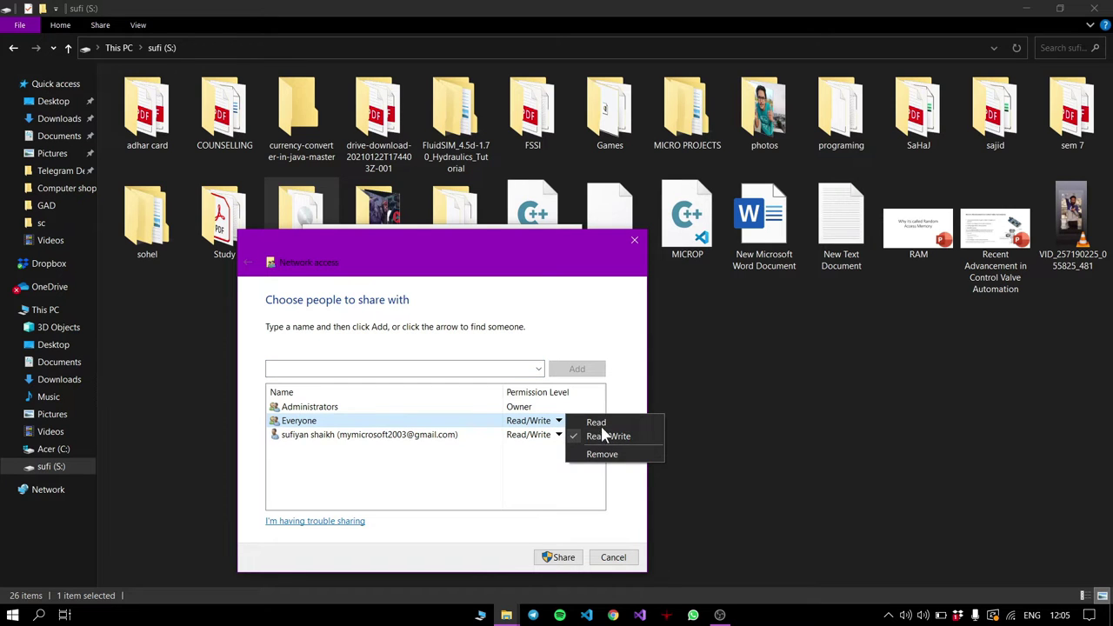
pyautogui.click(611, 438)
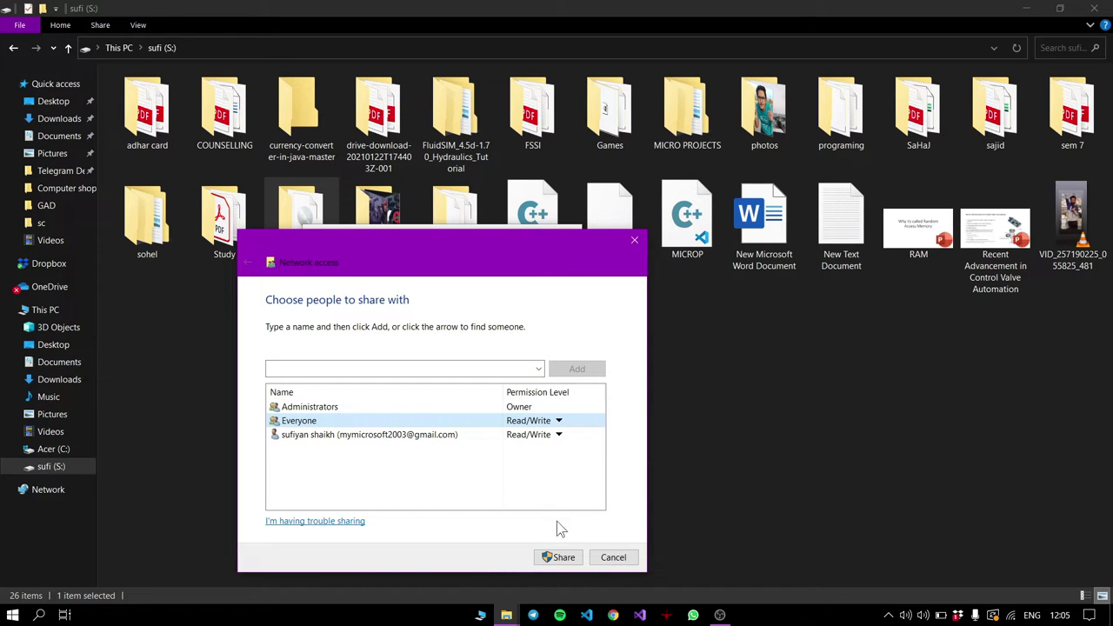
pyautogui.click(562, 560)
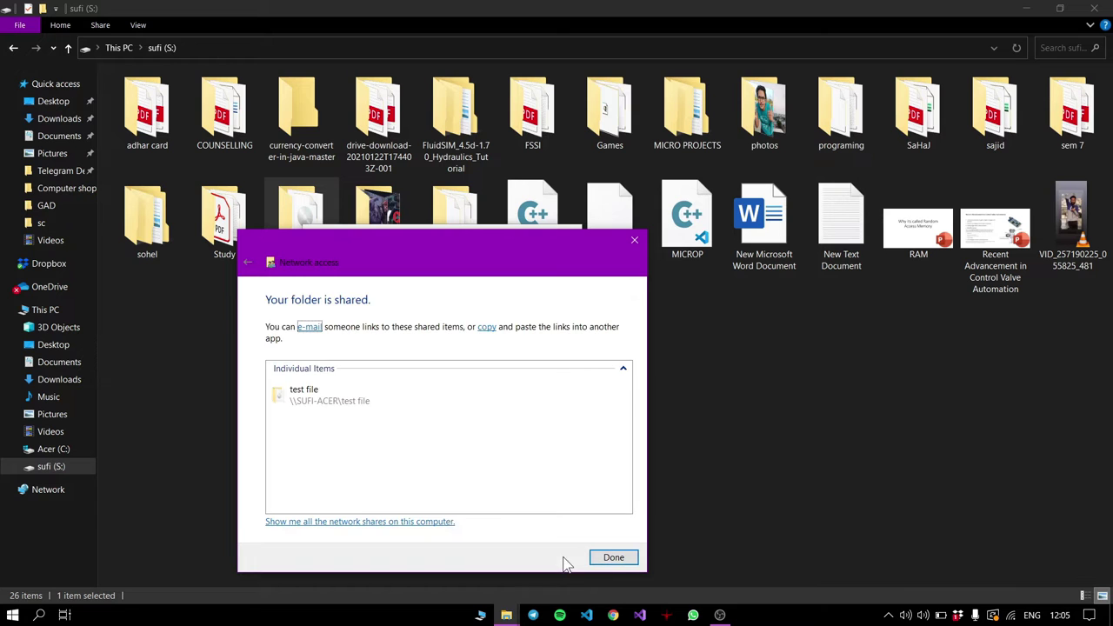
pyautogui.click(613, 557)
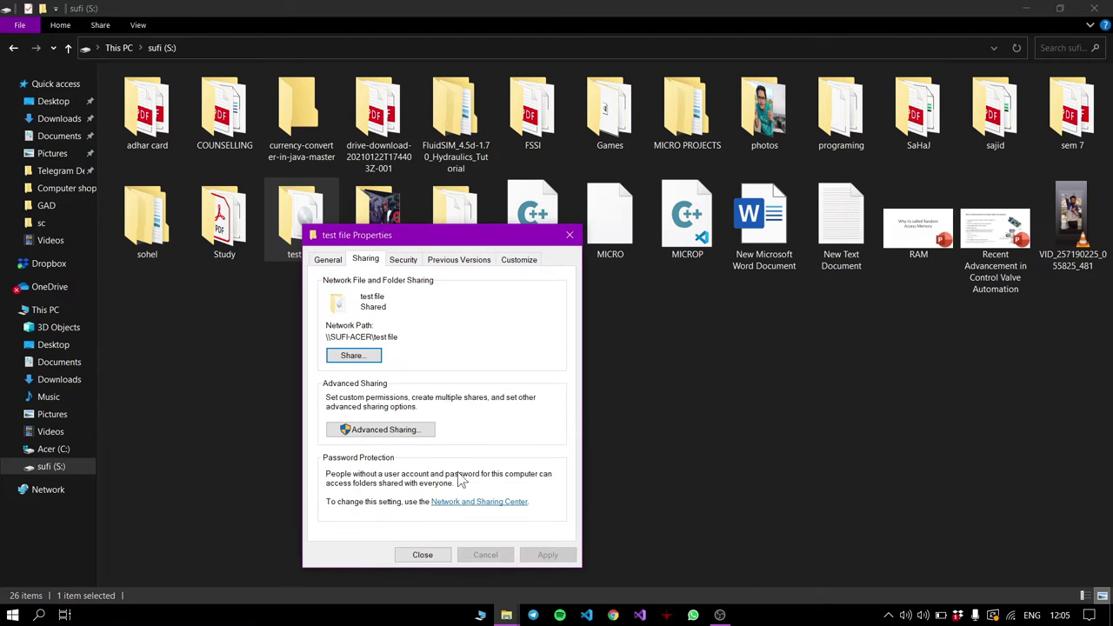
# Step: Close the folder properties and open SUFI-ACER under Network
pyautogui.click(572, 235)
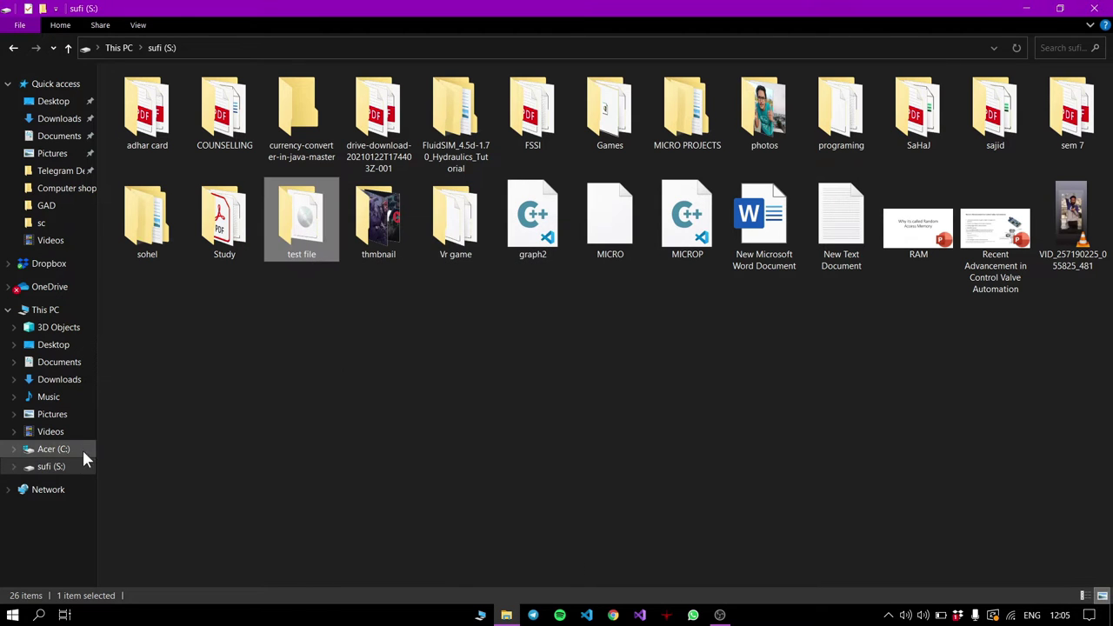
pyautogui.click(51, 491)
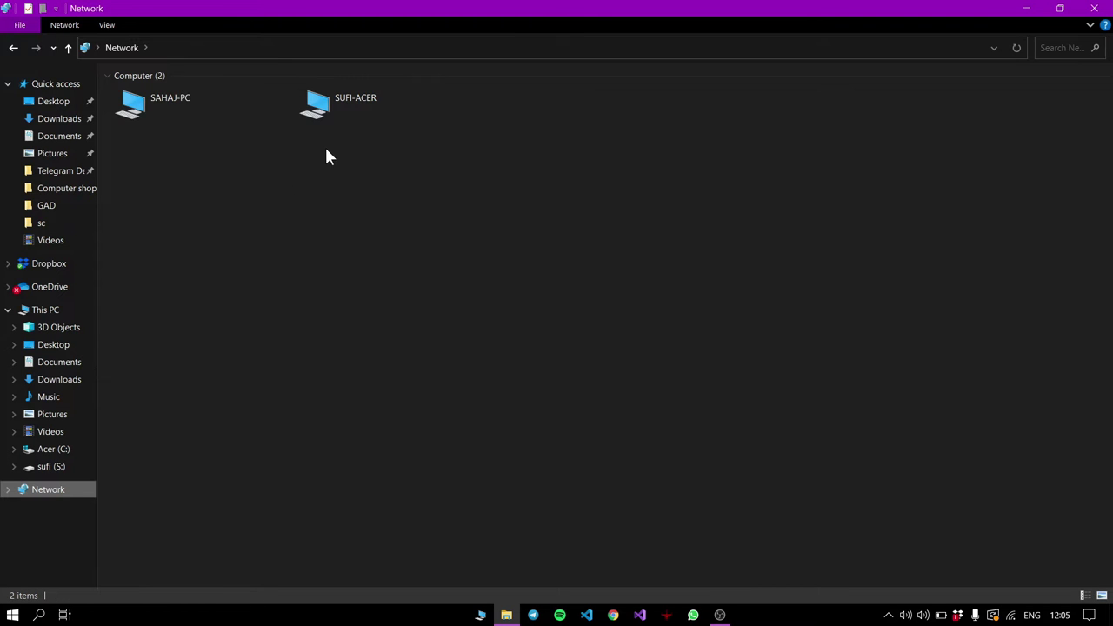
pyautogui.doubleClick(377, 111)
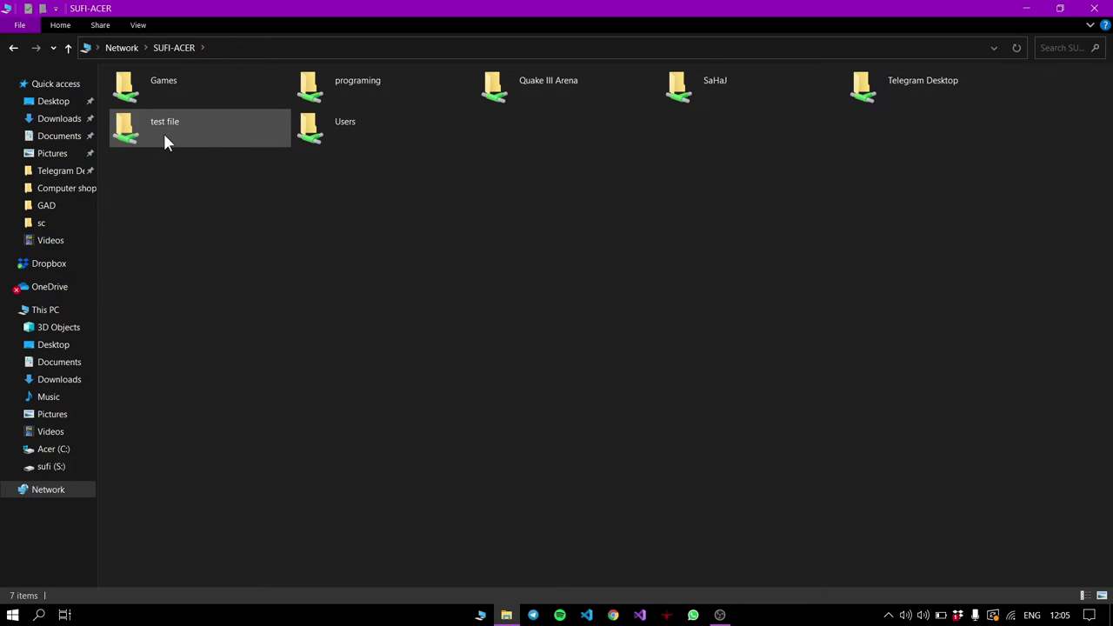
# Step: On the second PC, open SUFI-ACER under Network in File Explorer
pyautogui.click(719, 615)
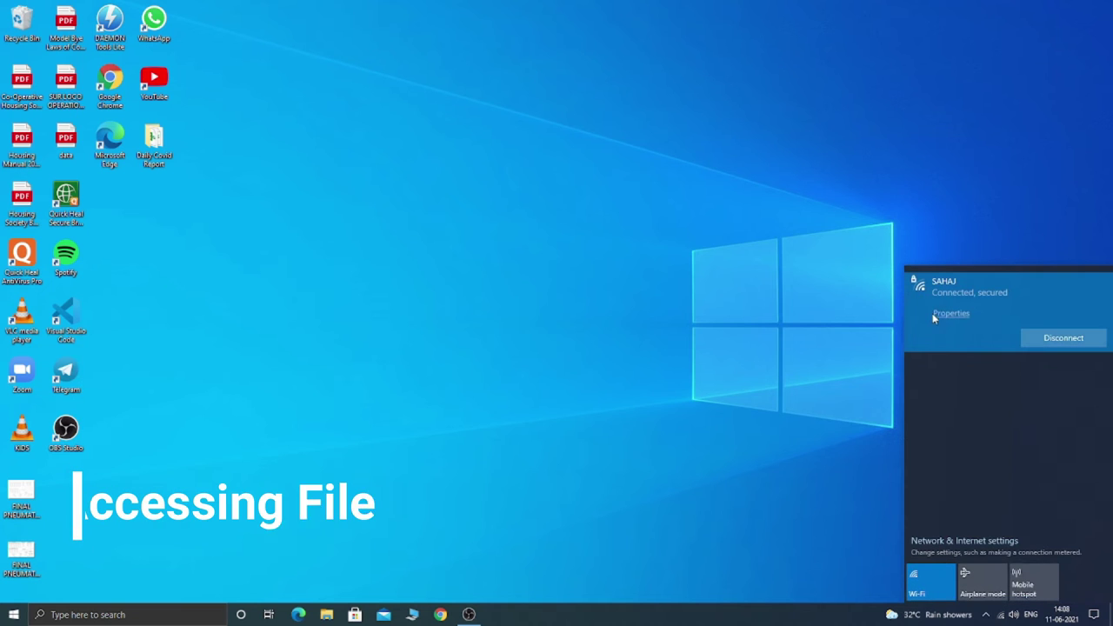
pyautogui.click(731, 465)
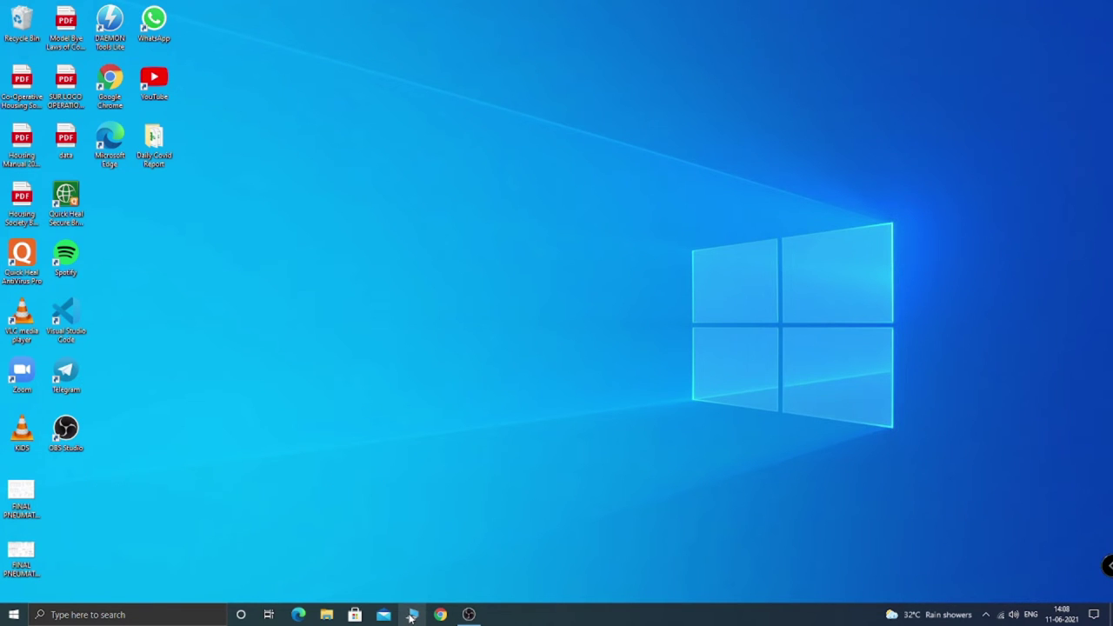
pyautogui.click(326, 615)
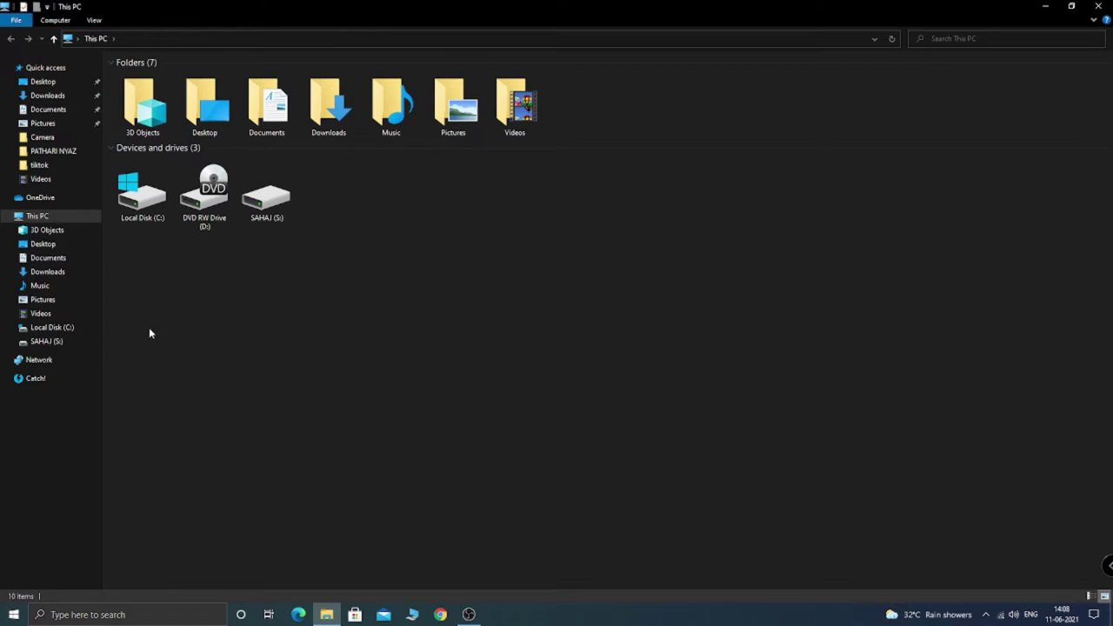
pyautogui.moveTo(39, 360)
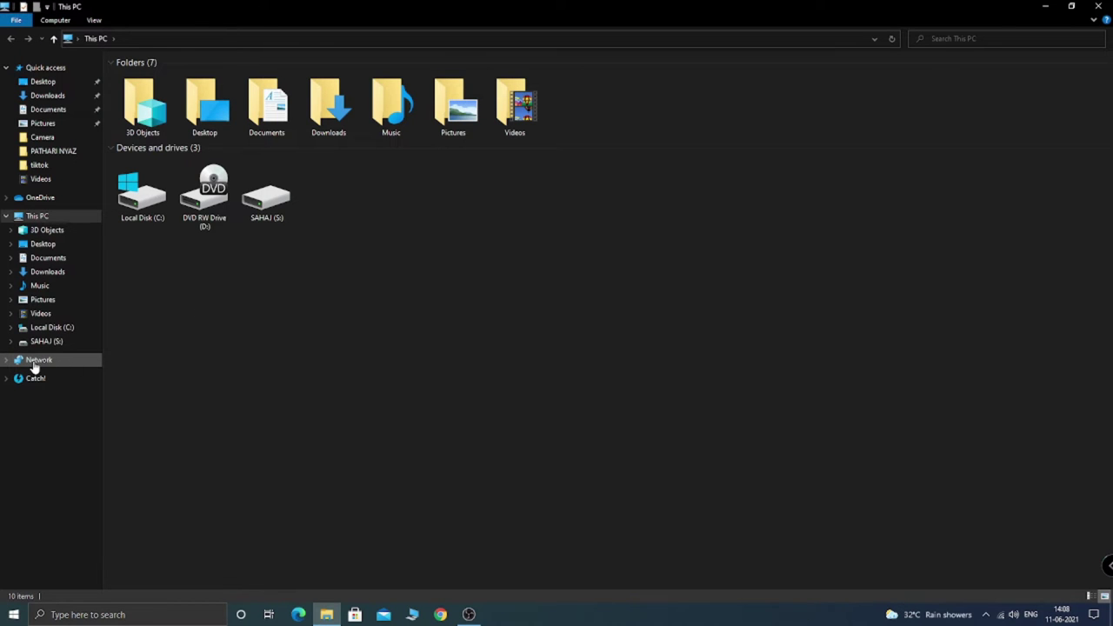
pyautogui.click(35, 363)
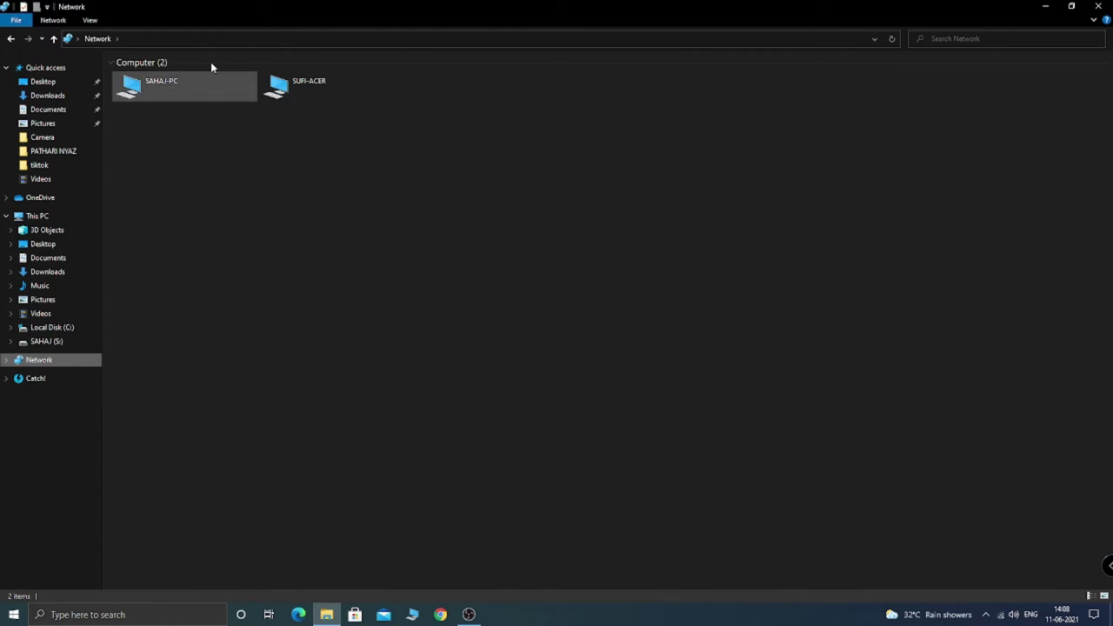
pyautogui.doubleClick(312, 83)
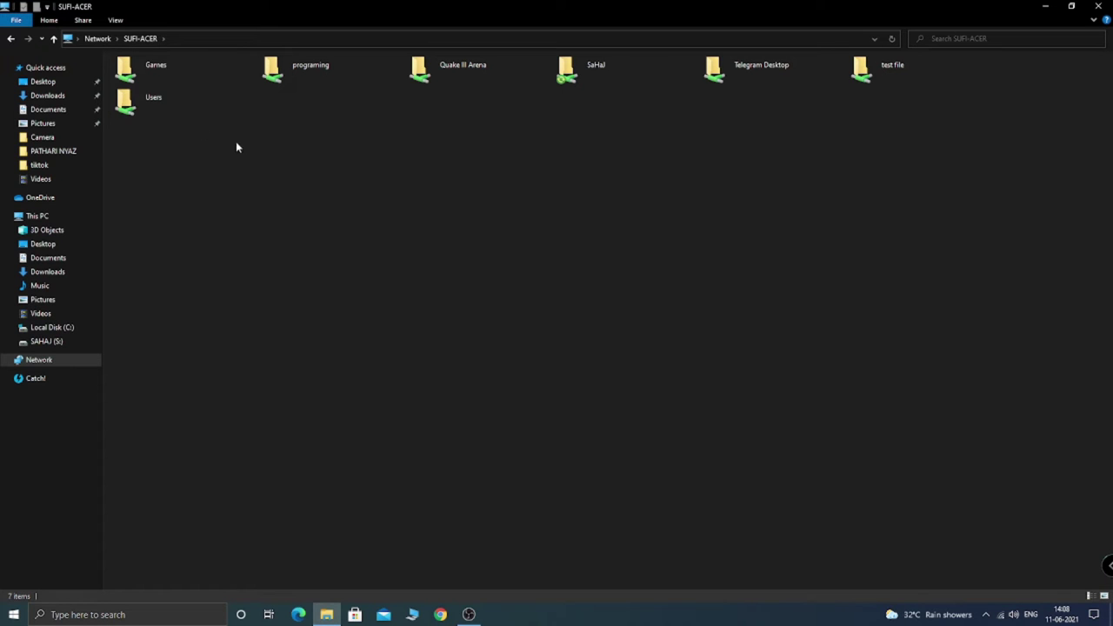
# Step: Browse the shared 'test file' and 'programing' folders, going back to SUFI-ACER after each
pyautogui.doubleClick(875, 83)
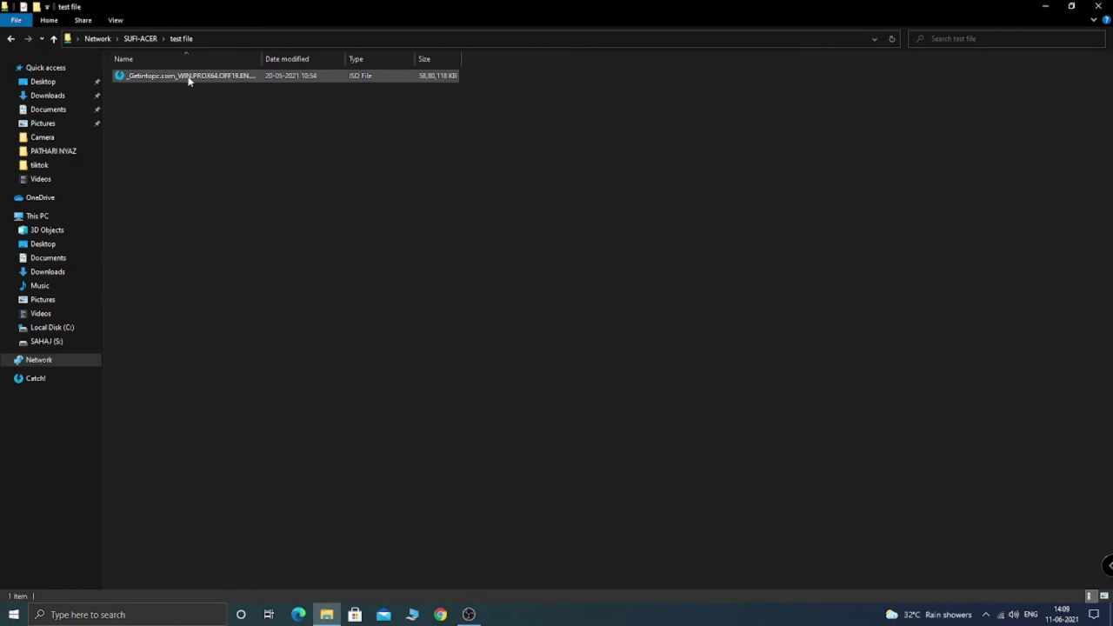
pyautogui.click(53, 39)
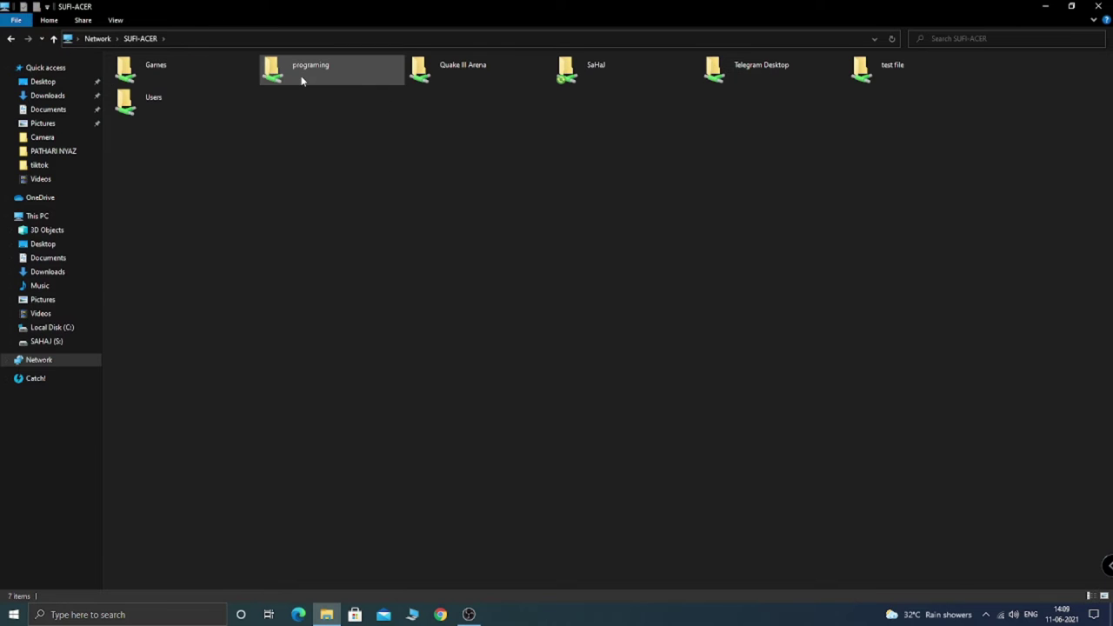
pyautogui.doubleClick(304, 77)
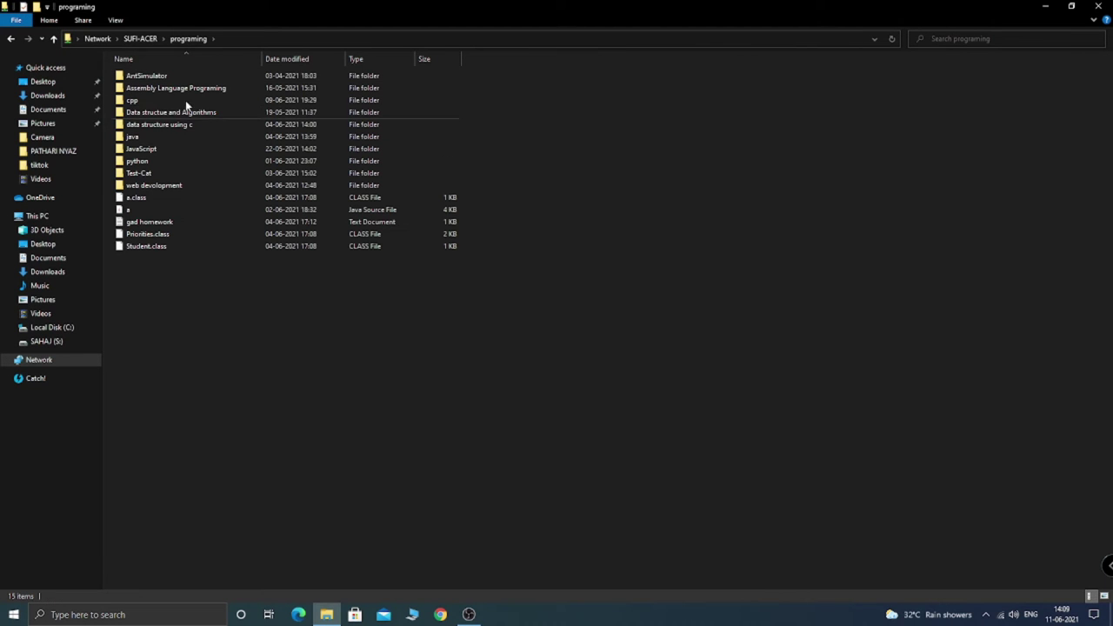
pyautogui.click(52, 38)
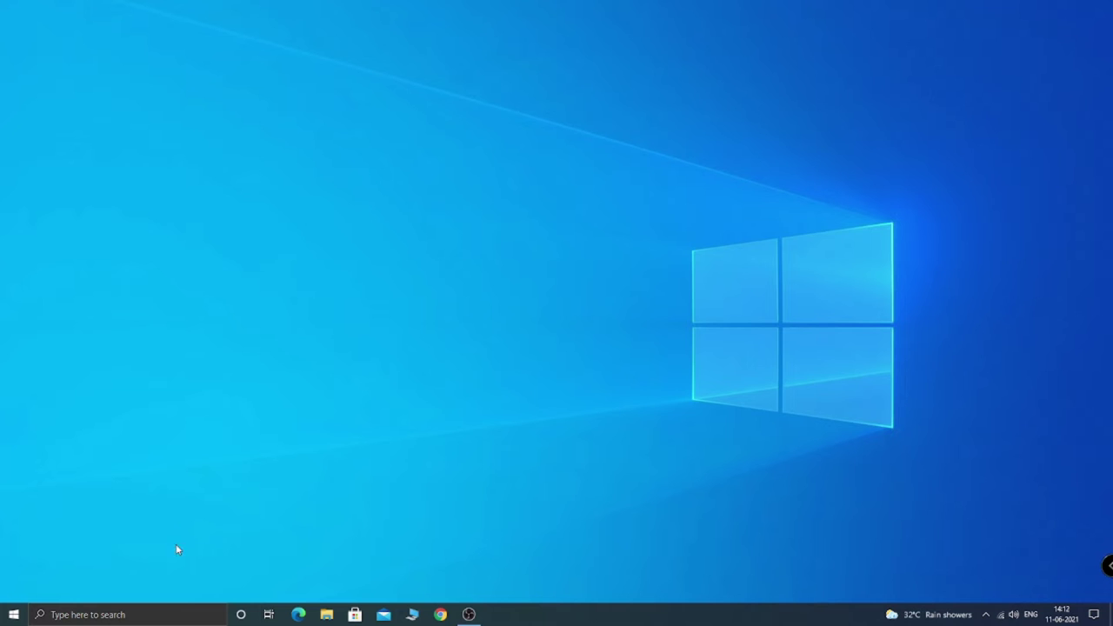
# Step: Search 'onr' to open Control Panel, switch to Category view, and open Devices and Printers
pyautogui.click(165, 614)
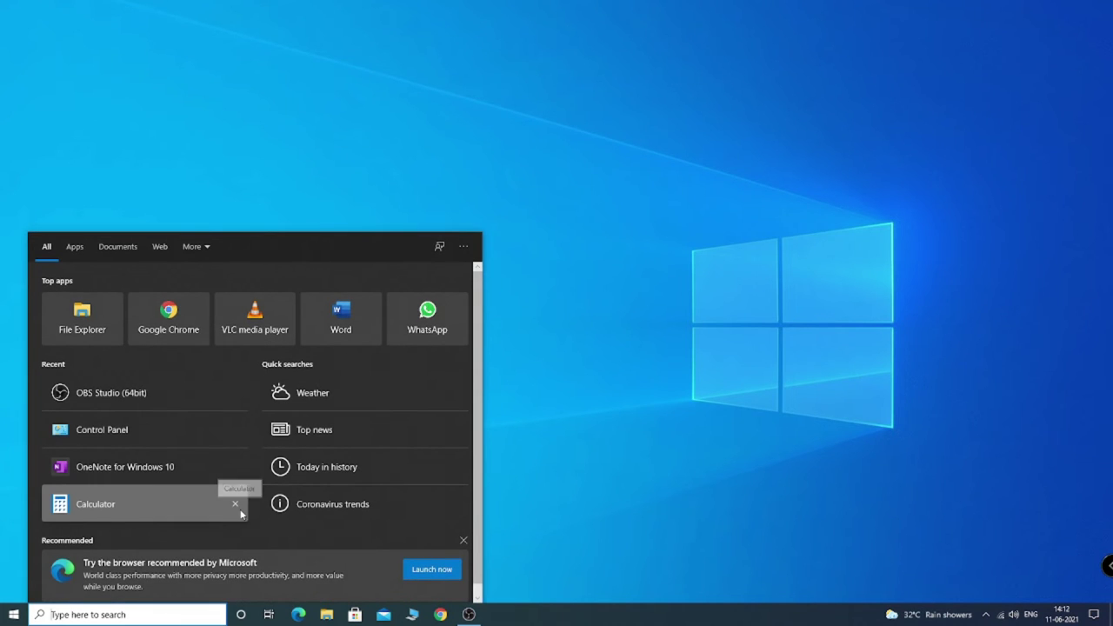
pyautogui.write('conr')
pyautogui.click(154, 298)
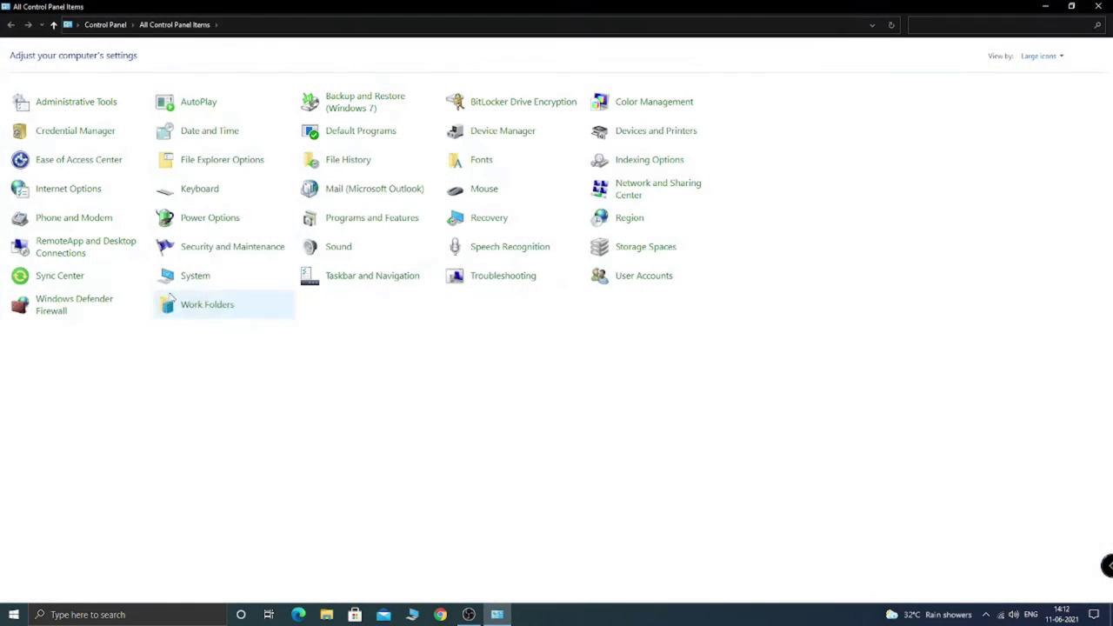
pyautogui.click(107, 28)
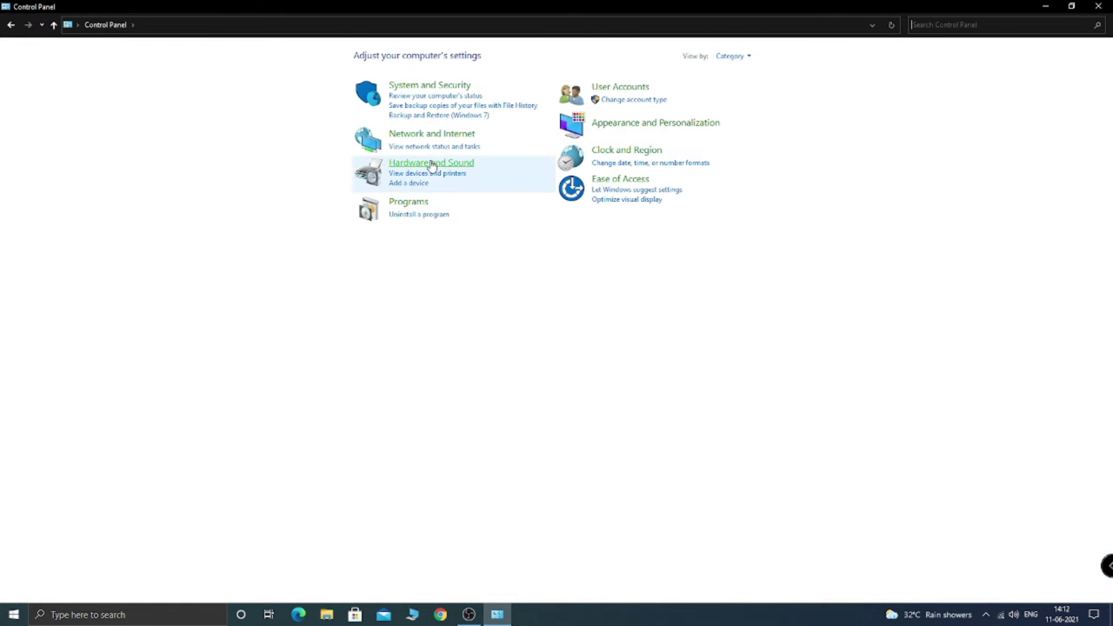
pyautogui.click(421, 175)
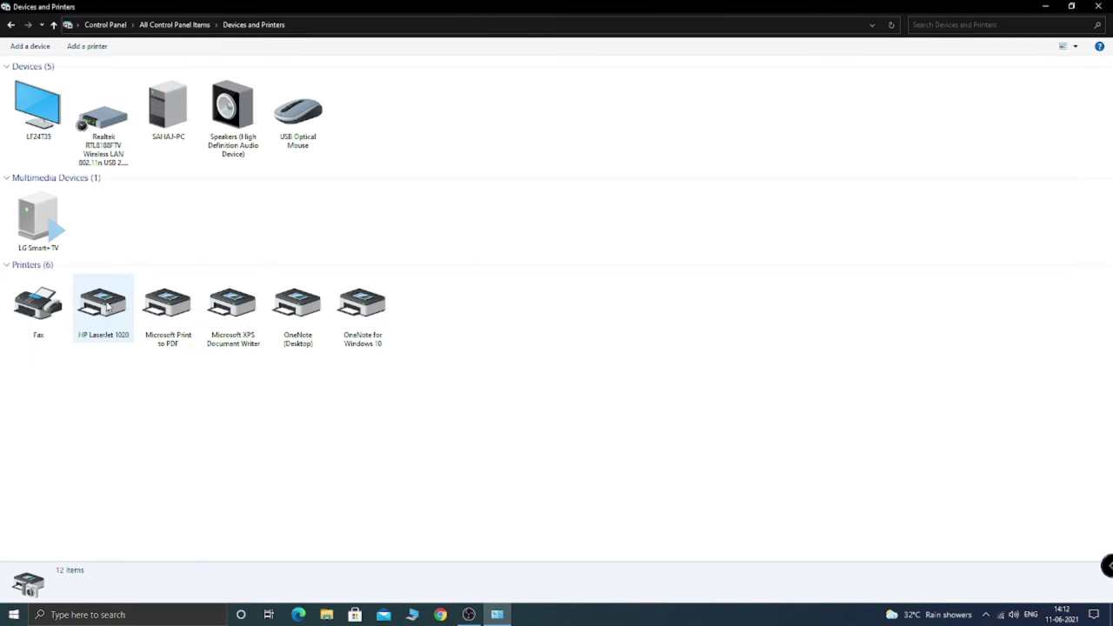
# Step: Tick Share this printer in the HP LaserJet 1020 properties, apply, and close
pyautogui.click(108, 306)
pyautogui.rightClick(107, 306)
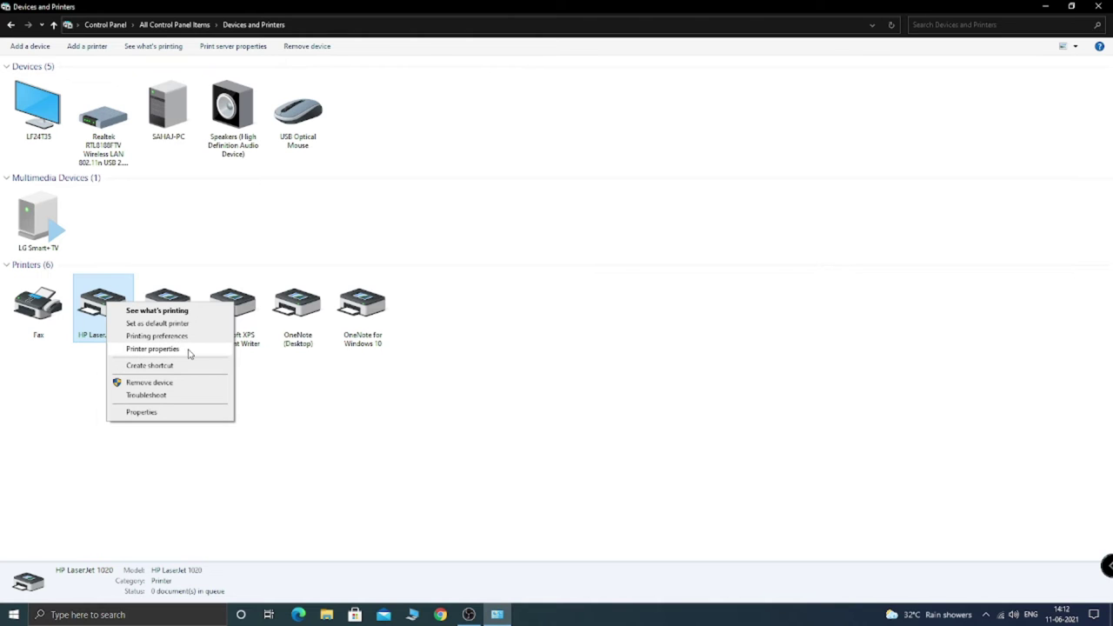
pyautogui.click(151, 349)
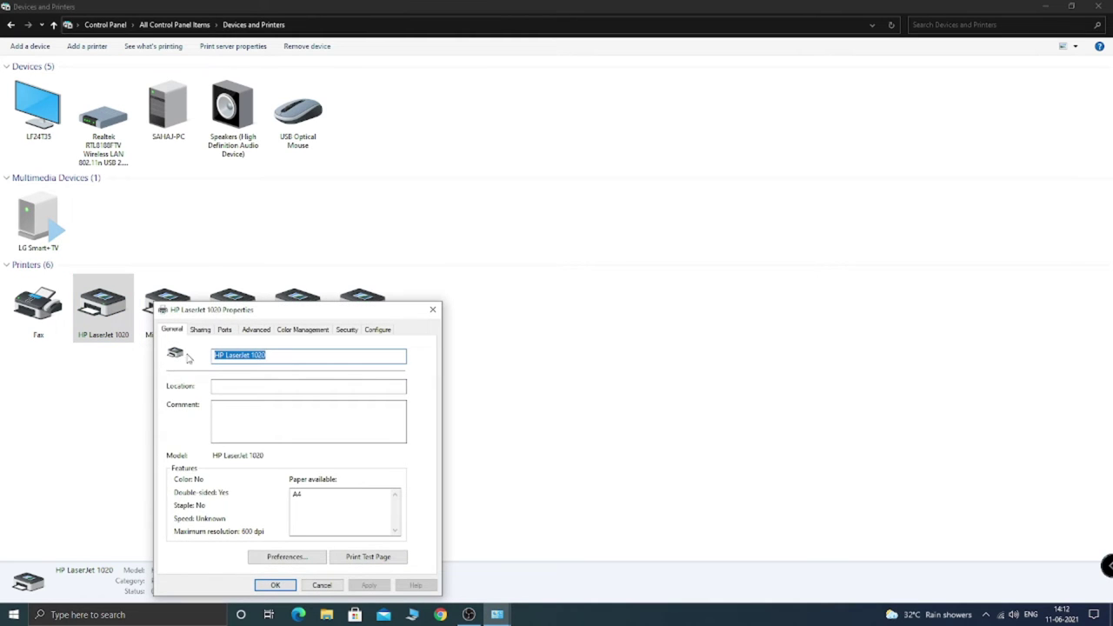
pyautogui.moveTo(228, 313); pyautogui.dragTo(283, 153)
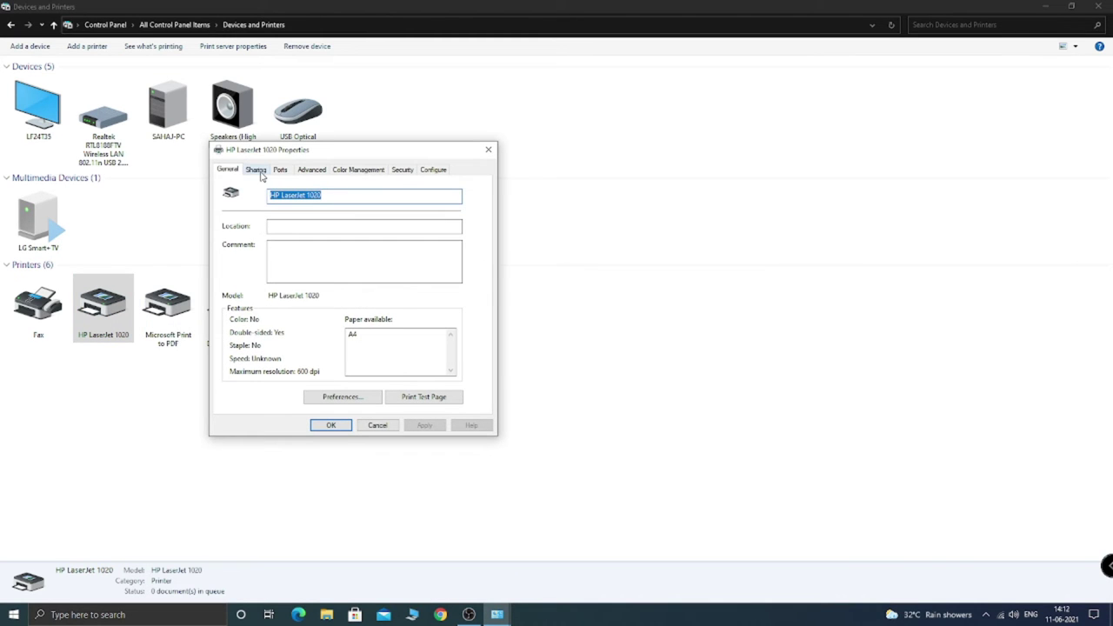
pyautogui.click(257, 171)
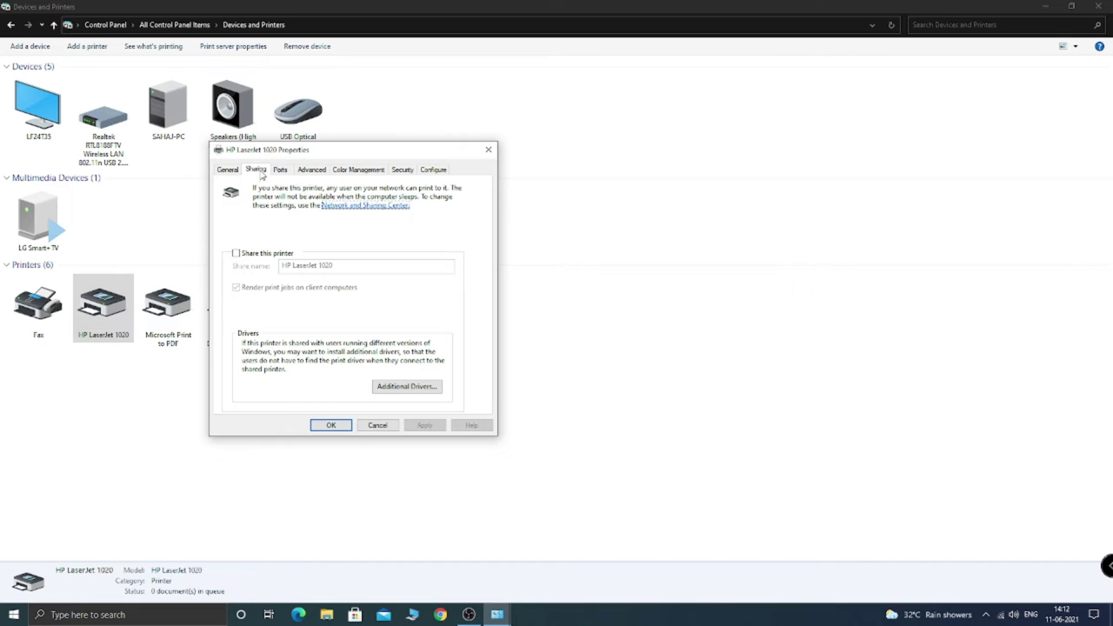
pyautogui.click(236, 253)
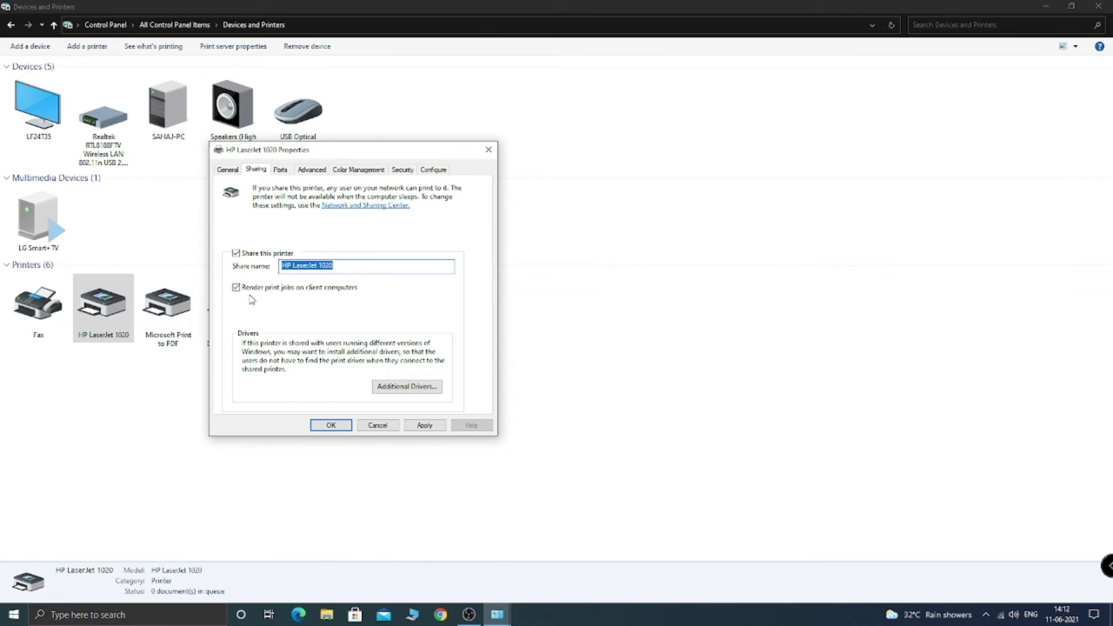
pyautogui.click(424, 426)
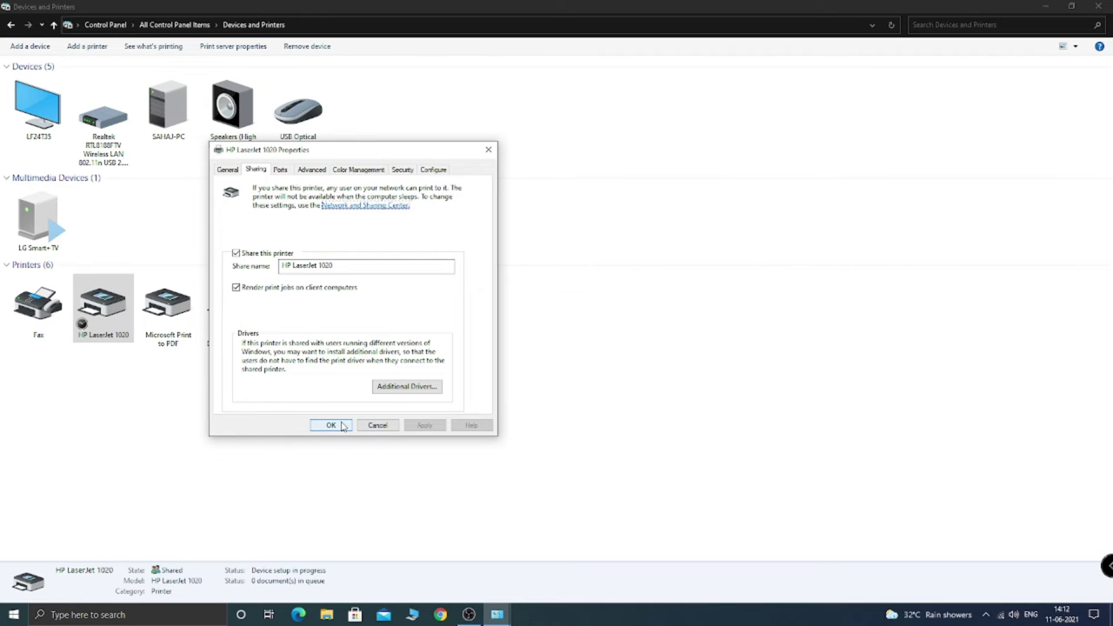
pyautogui.click(331, 425)
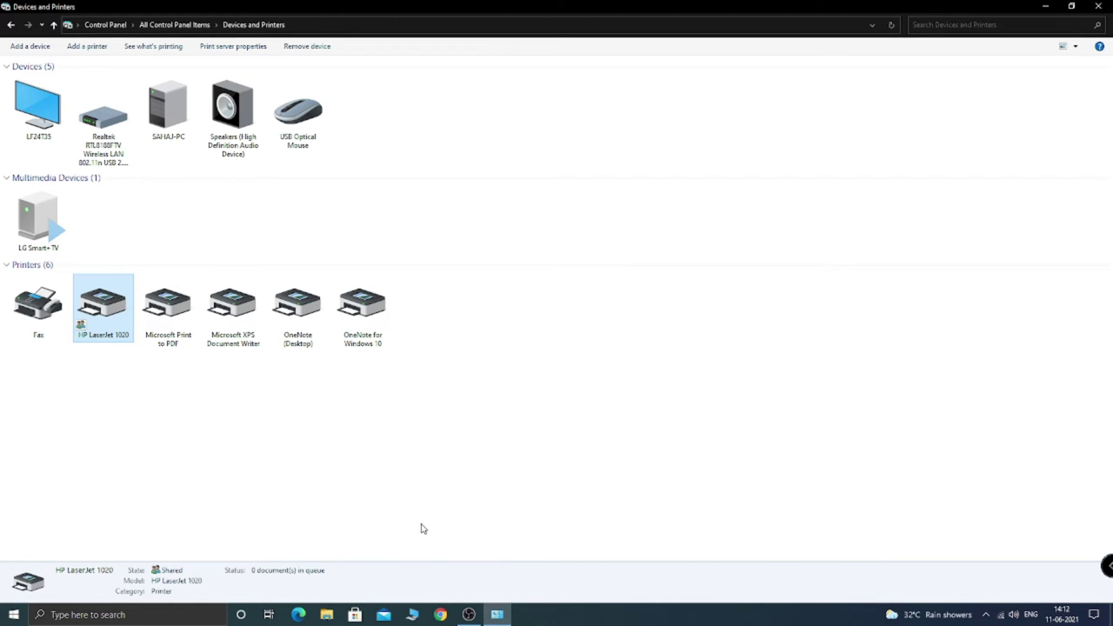
# Step: Minimize Devices and Printers and open SAHAJ-PC under Network in File Explorer
pyautogui.click(494, 614)
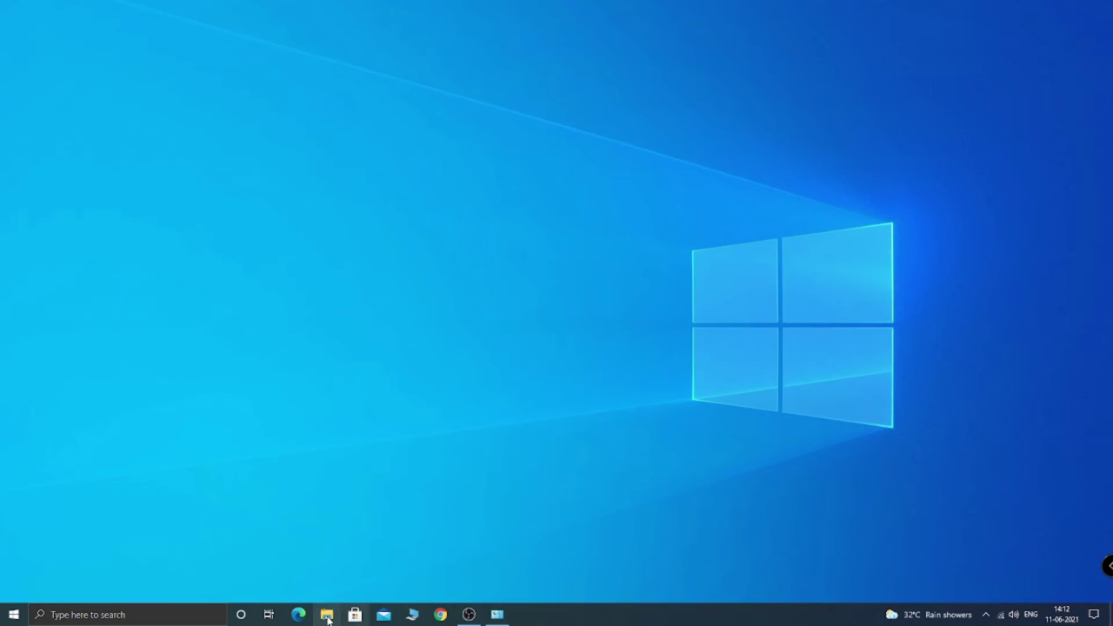
pyautogui.click(327, 616)
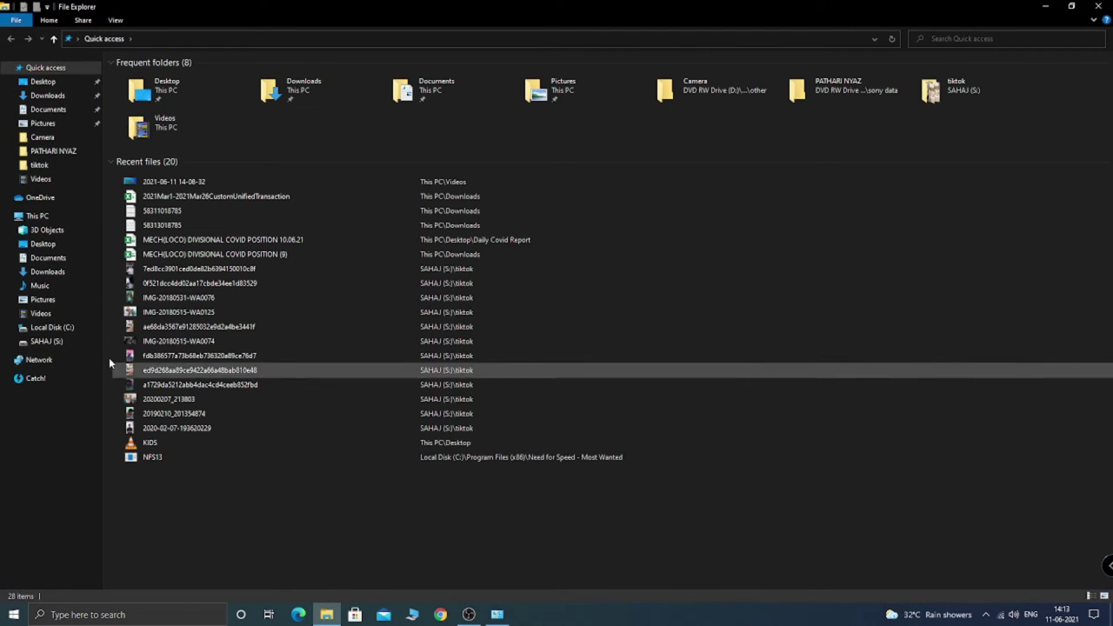
pyautogui.click(54, 362)
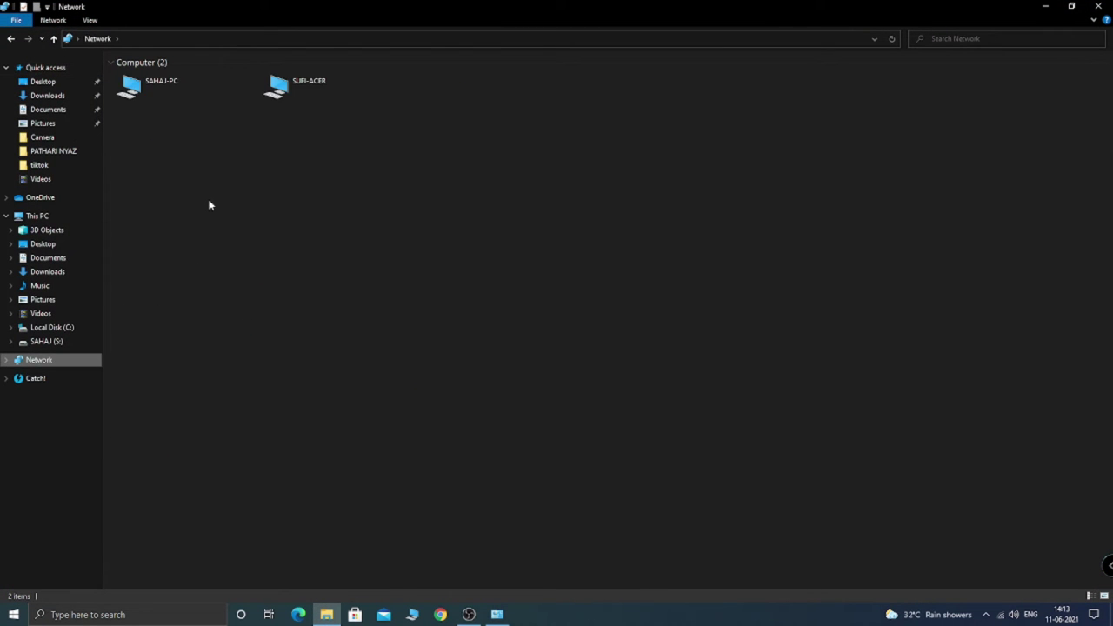
pyautogui.doubleClick(174, 78)
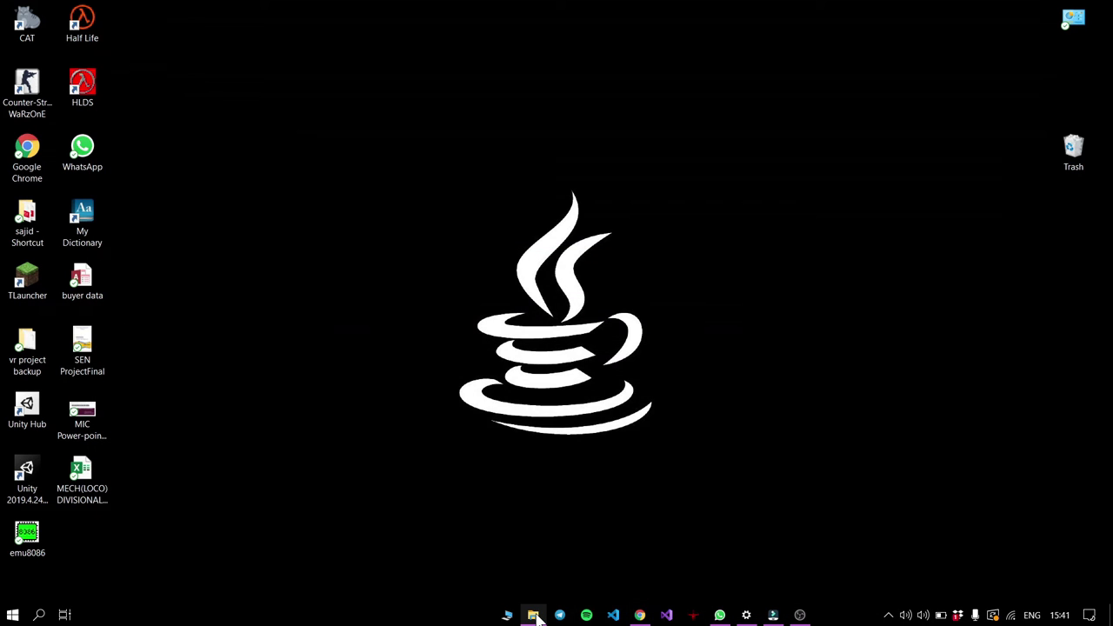
# Step: Return to the SAHAJ-PC window and right-click its shared HP LaserJet 1020
pyautogui.click(534, 615)
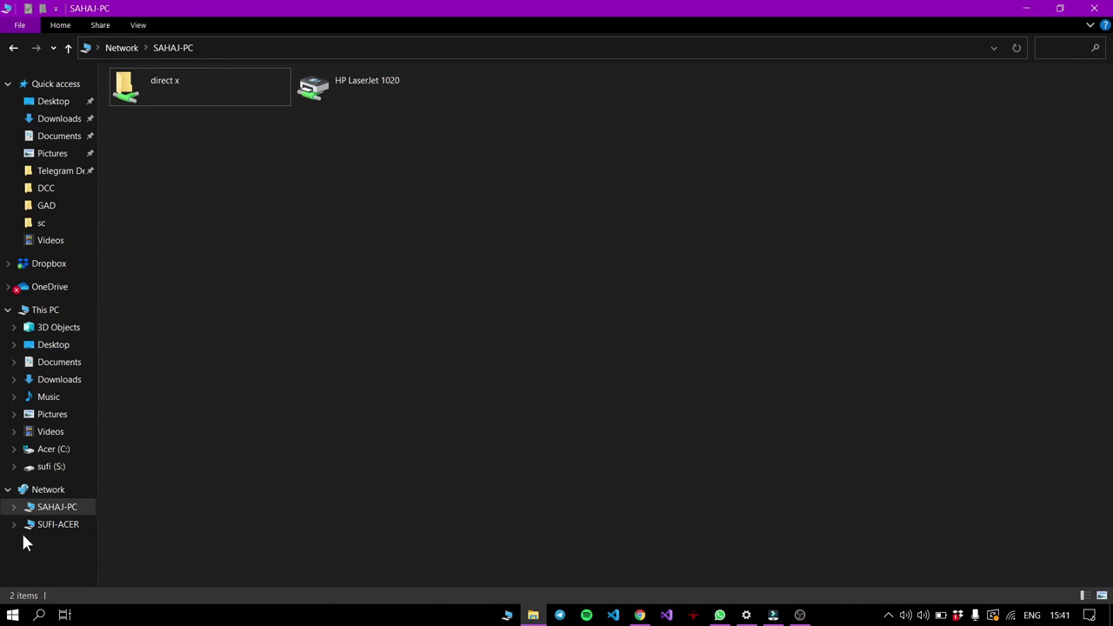
pyautogui.click(46, 492)
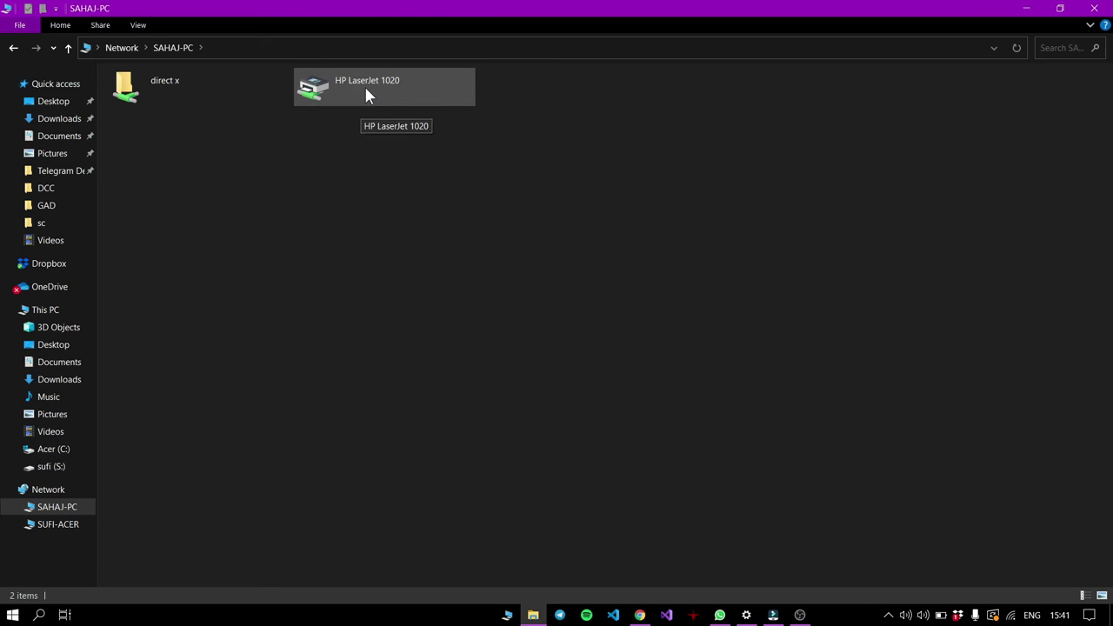
pyautogui.click(365, 94)
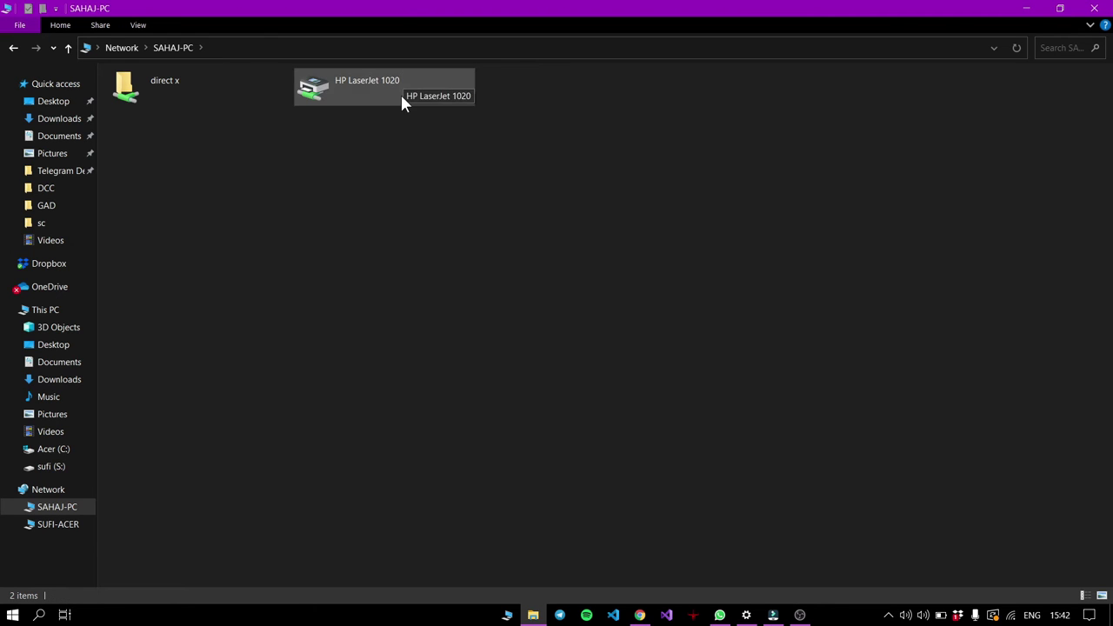
pyautogui.rightClick(401, 95)
# Step: Connect to SAHAJ-PC's HP LaserJet 1020 and install its driver when asked
pyautogui.click(421, 106)
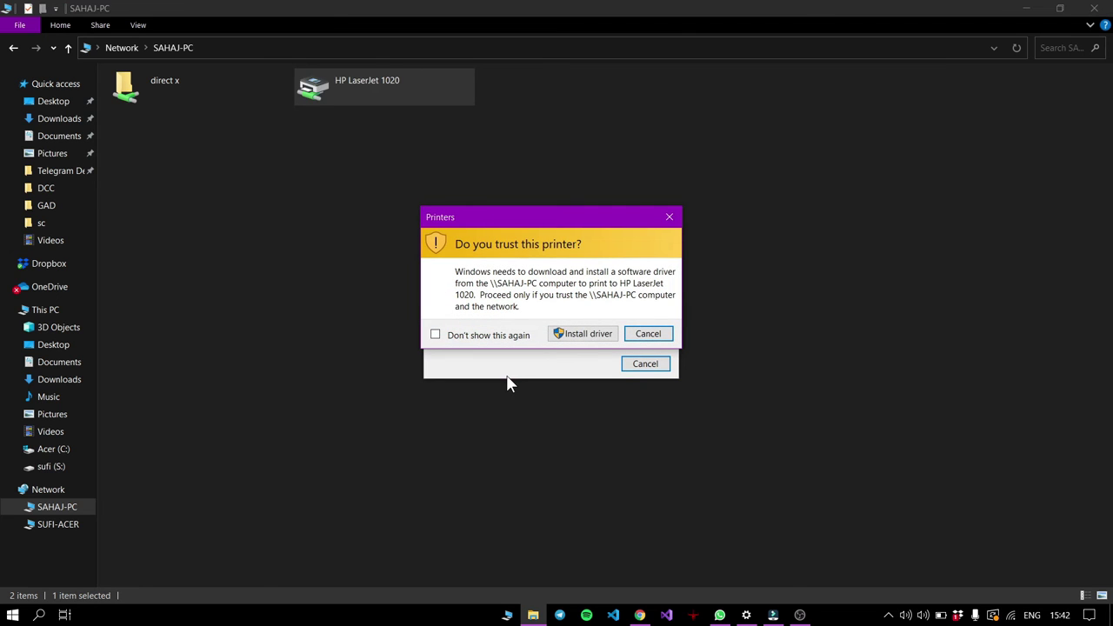
pyautogui.click(580, 336)
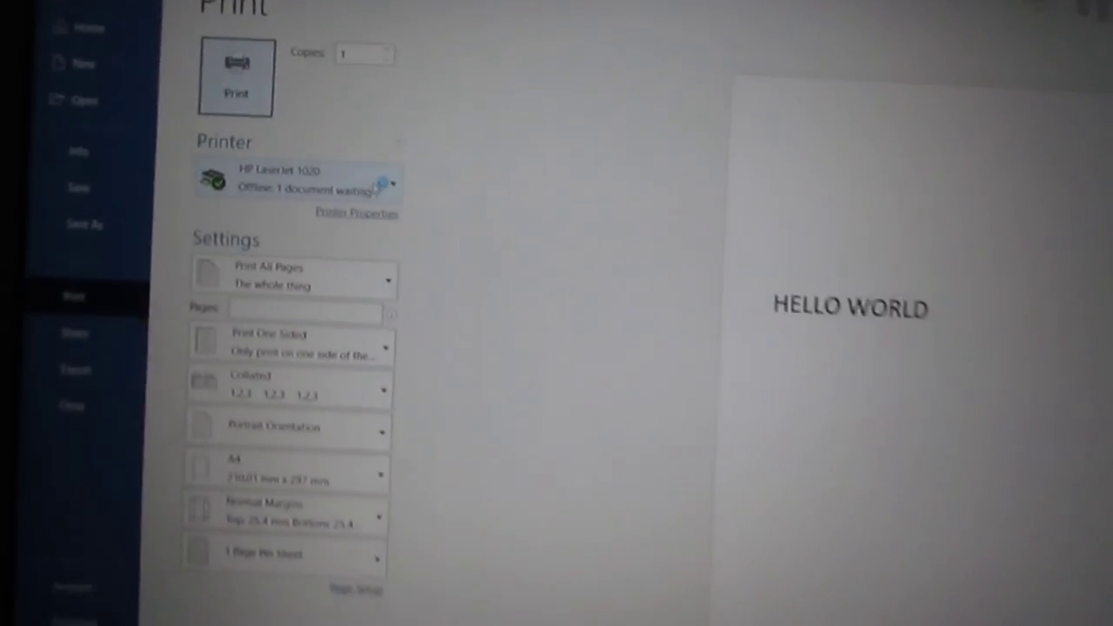
# Step: Pick HP LaserJet 1020 on SAHAJ-PC as the printer on Word's print page
pyautogui.click(382, 172)
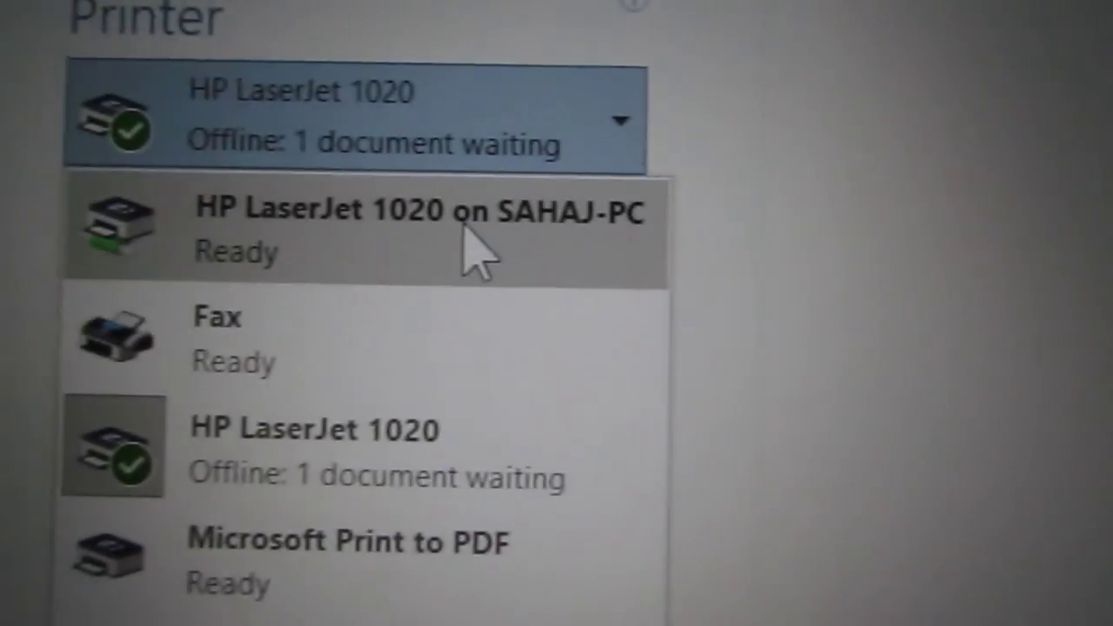
pyautogui.click(477, 248)
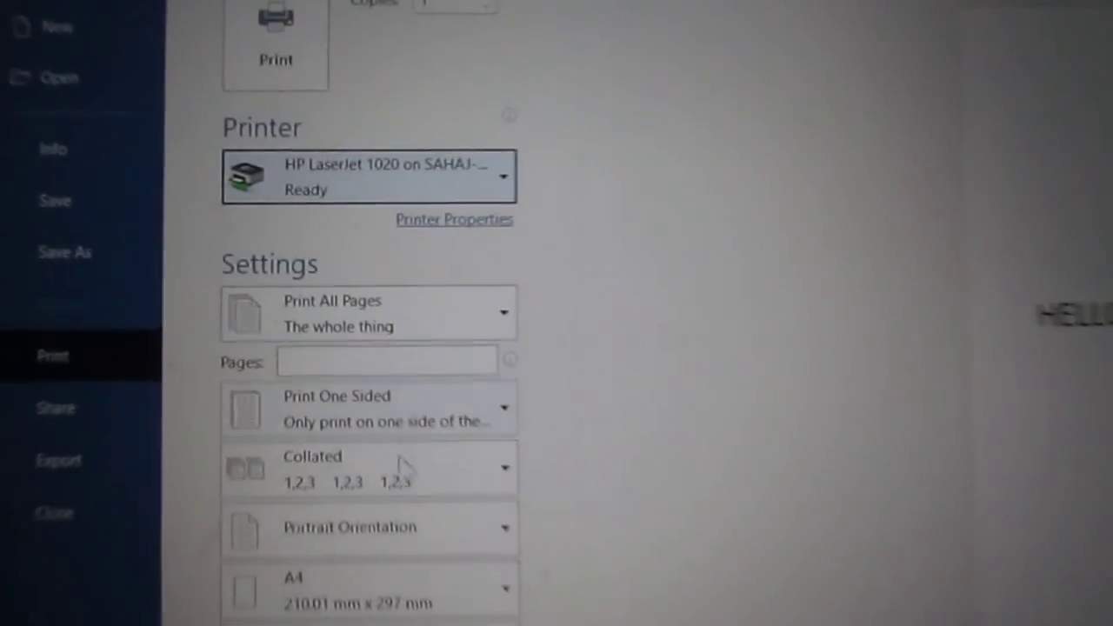